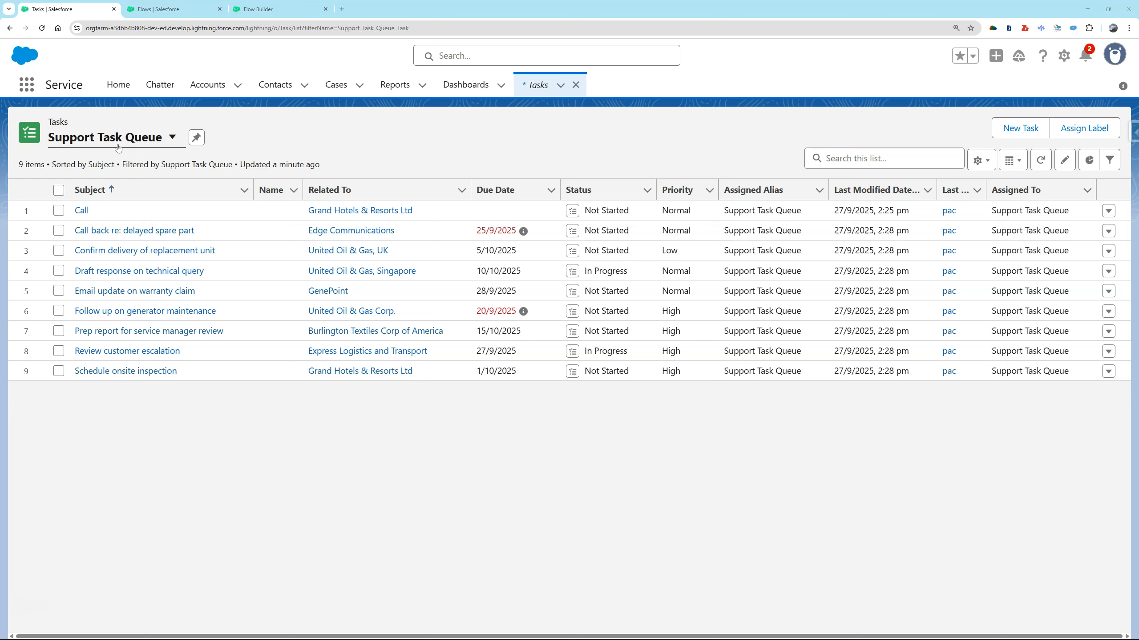
Switch to Flow Builder and add a Get Records element directly after the Screen Flow start.
click(279, 137)
click(278, 10)
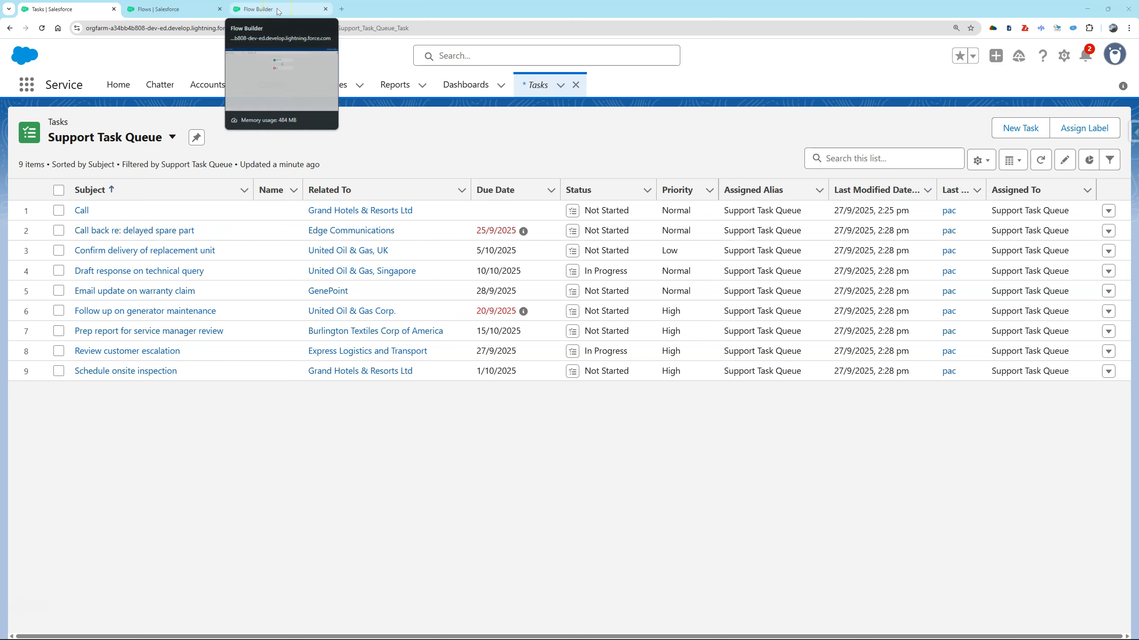
click(278, 10)
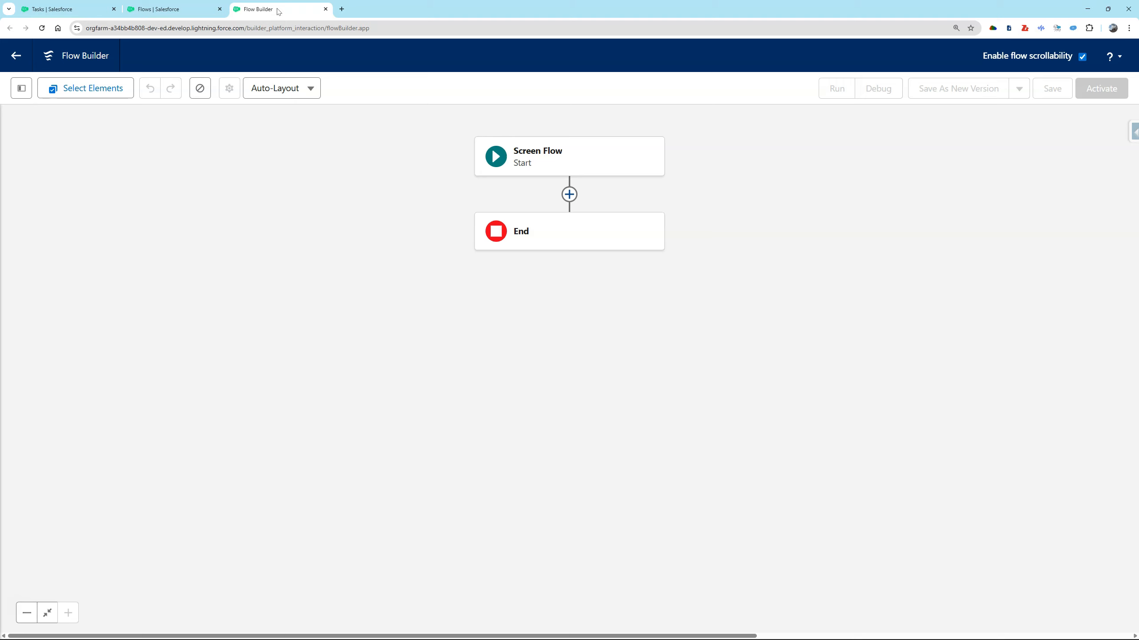
click(569, 194)
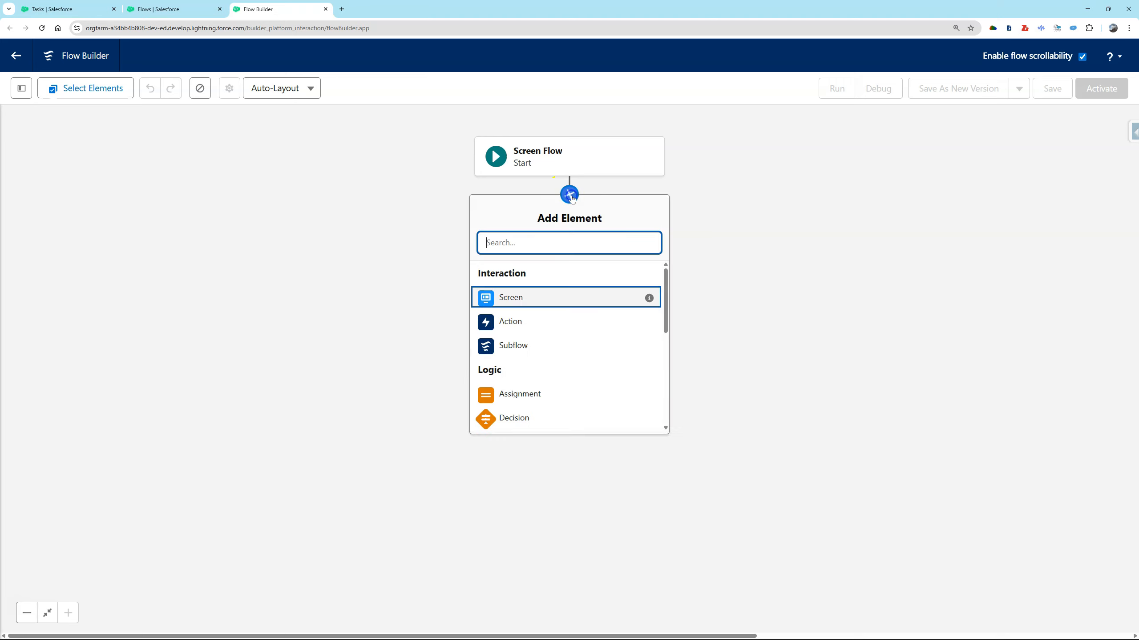
click(562, 251)
text(get)
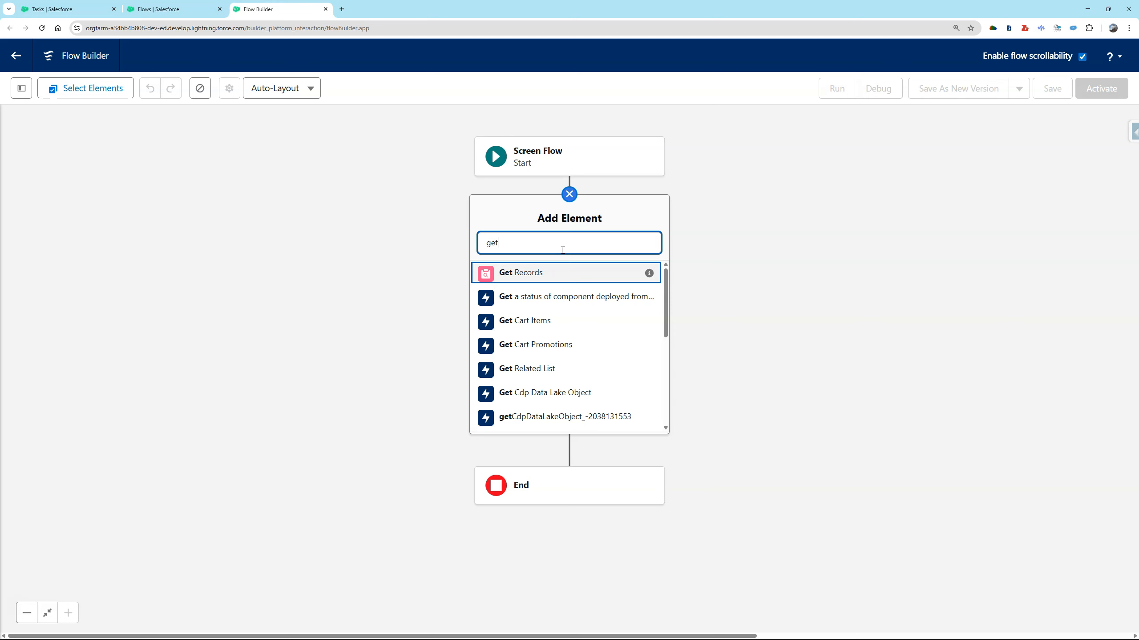
key(Return)
Label the element "Get Tasks in the Queue" and describe it as "Collect all the Support tasks in the queue".
text(Get Tasks in the Queue)
click(694, 230)
text(Collect all the Support tasks in the queue)
Set Task as the object whose records the element retrieves.
click(685, 304)
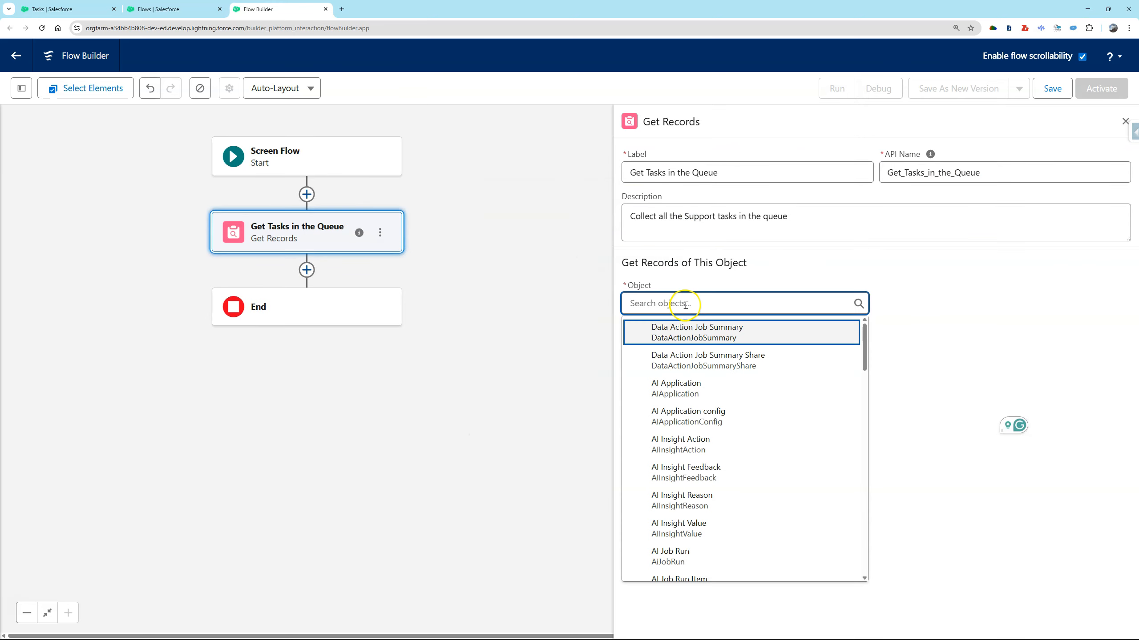
text(task)
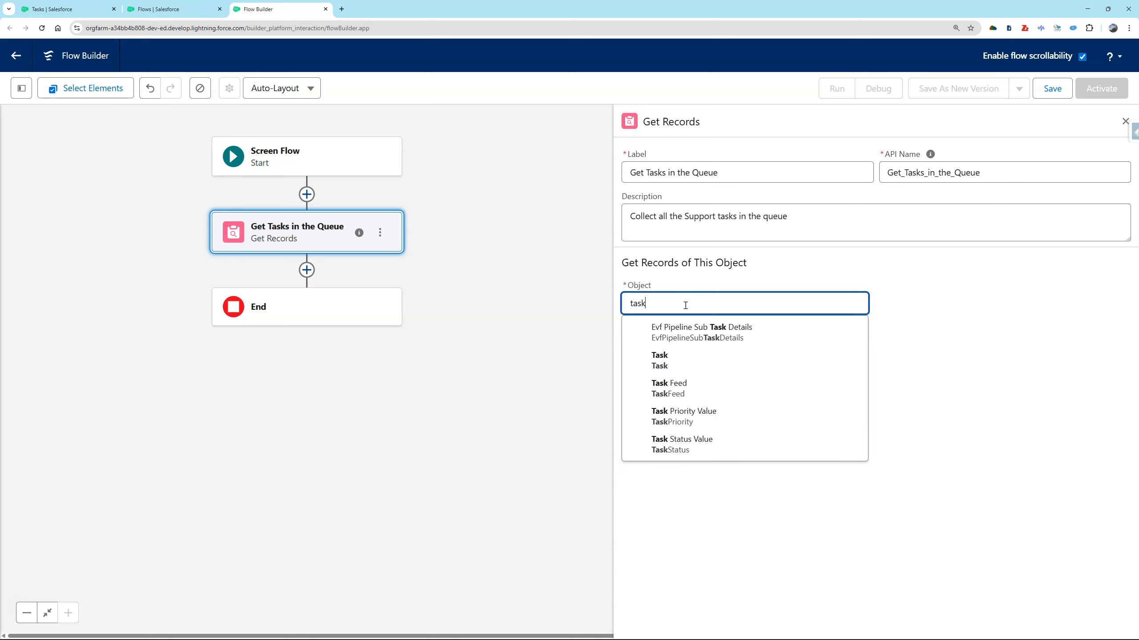
click(688, 364)
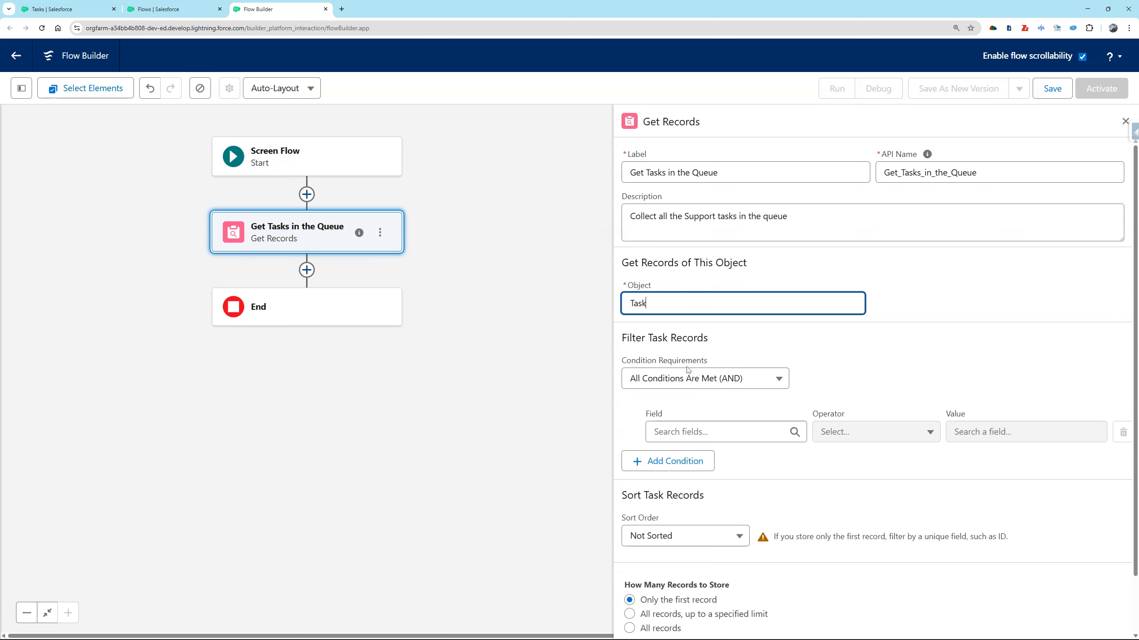
Filter the task records so that Assigned To ID equals the queue ID 00GgL000006XqlxUAC.
click(715, 439)
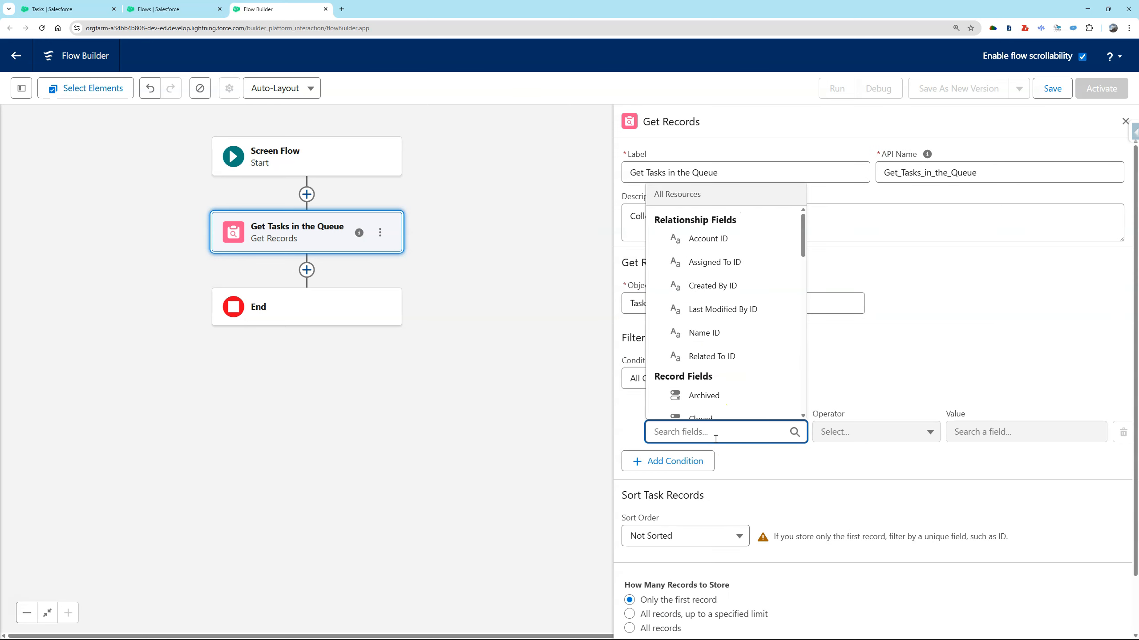
click(747, 261)
click(1007, 433)
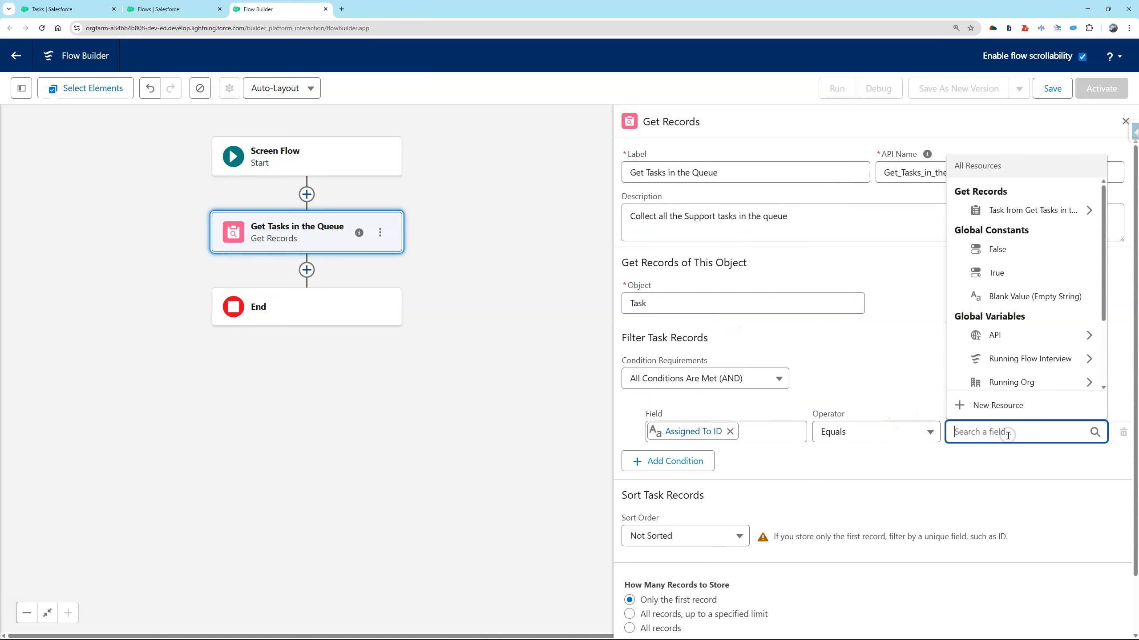
click(506, 511)
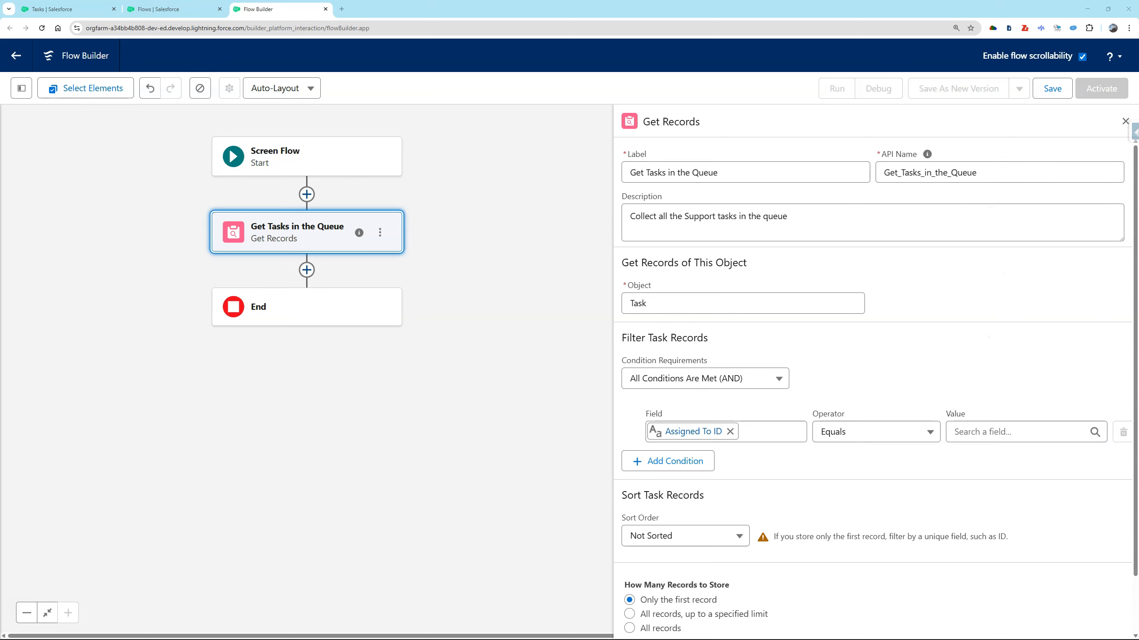
click(1002, 433)
text(v)
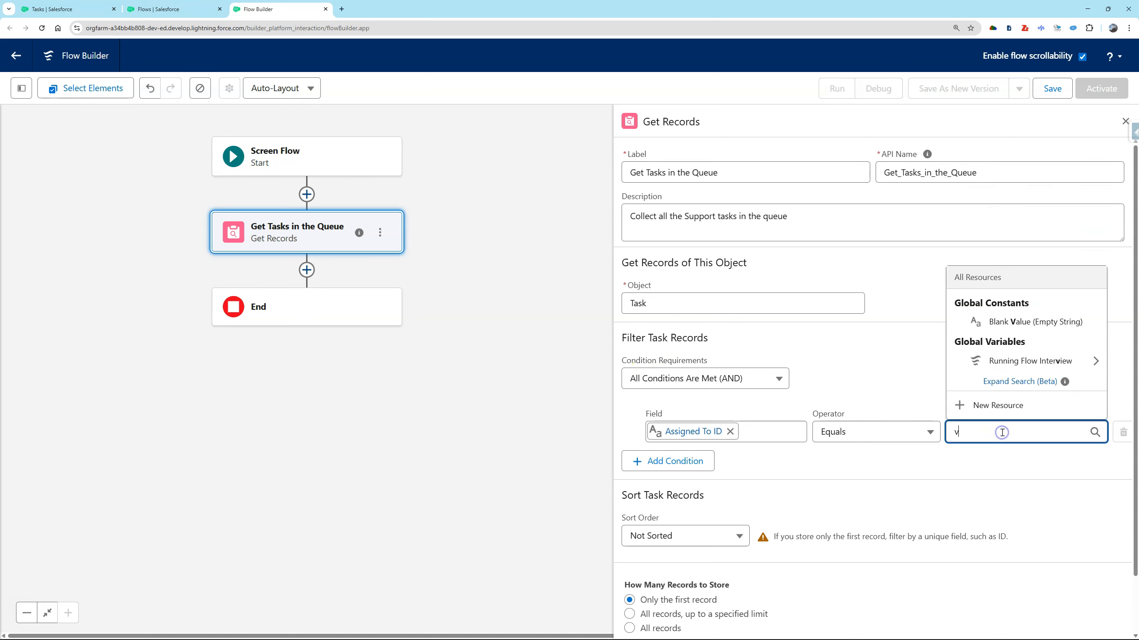
key(BackSpace)
text(00GgL000006XqlxUAC)
click(1005, 464)
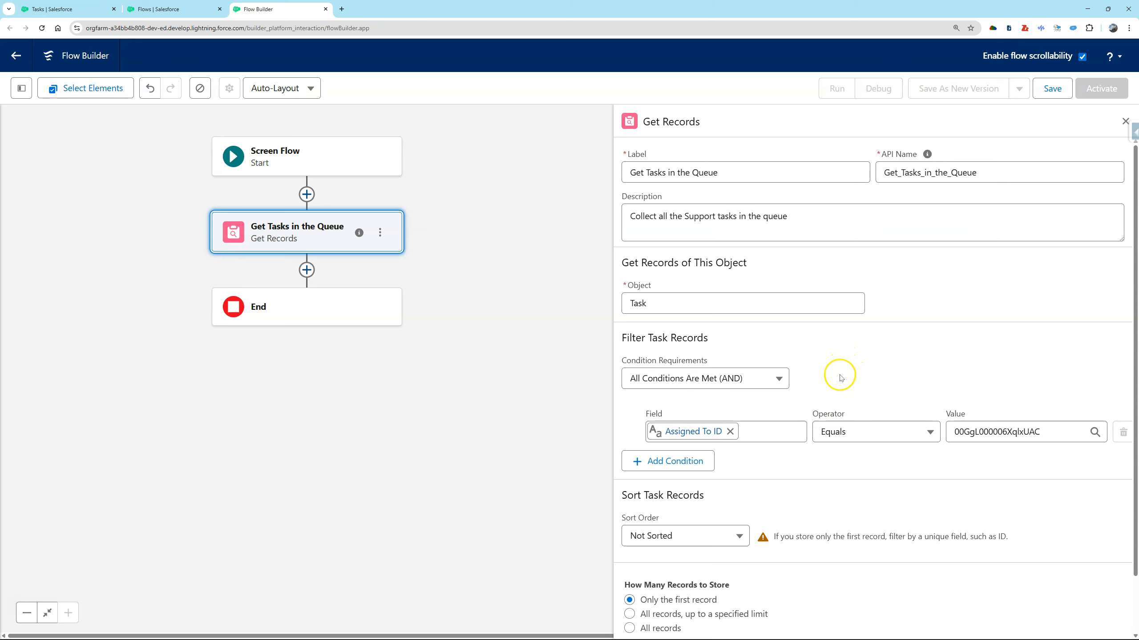
Add a second filter condition requiring the task Status to equal Not Started.
click(684, 462)
click(689, 475)
text(s)
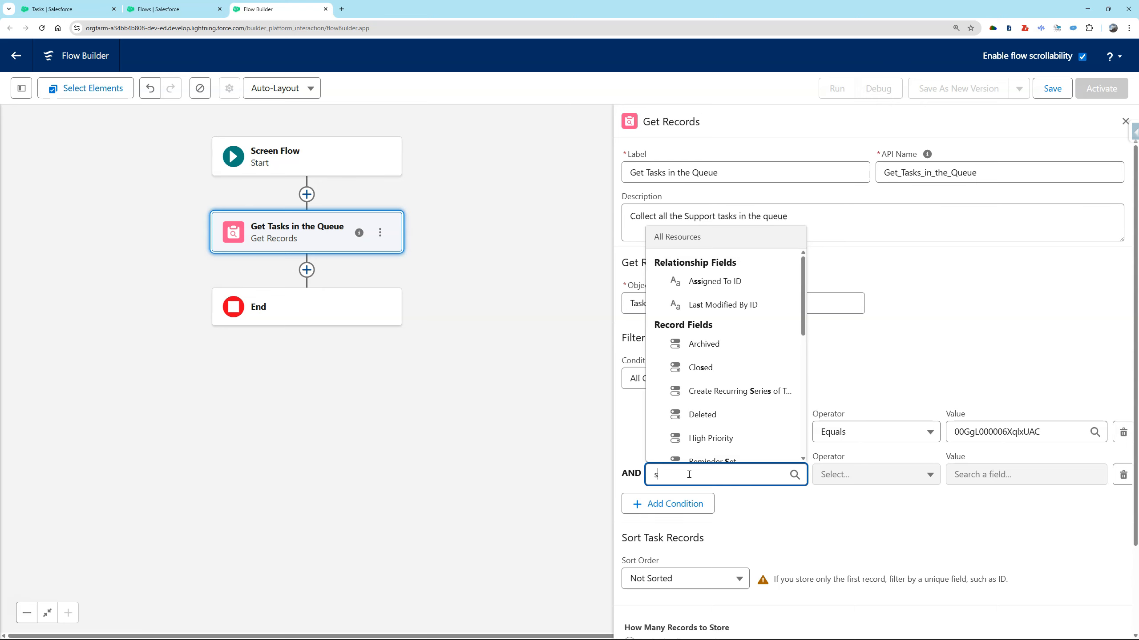
text(al)
key(BackSpace)
key(BackSpace)
text(t)
click(698, 431)
click(977, 475)
click(980, 384)
Sort the task records ascending by ActivityDate and store all records.
scroll(979, 376, down, 3)
click(705, 478)
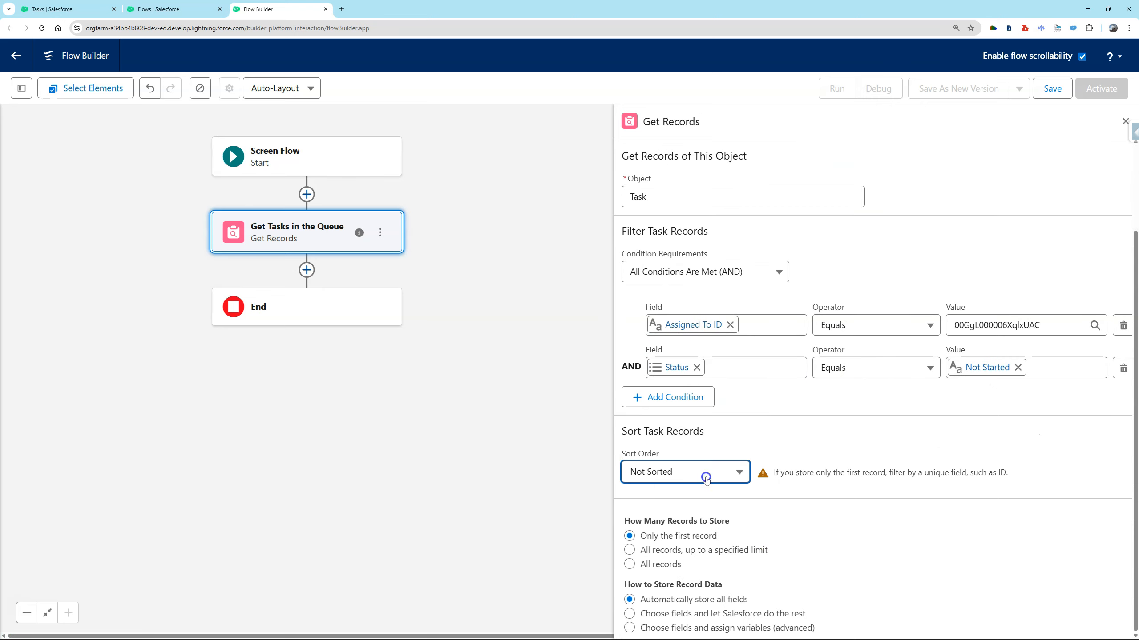
click(651, 399)
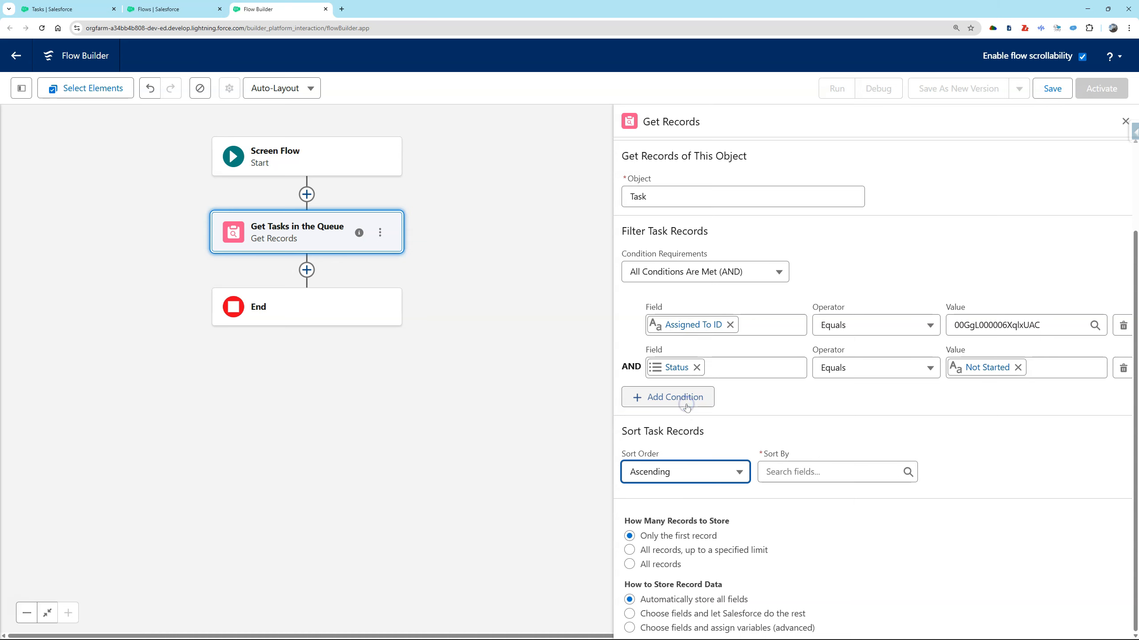
click(801, 476)
click(835, 238)
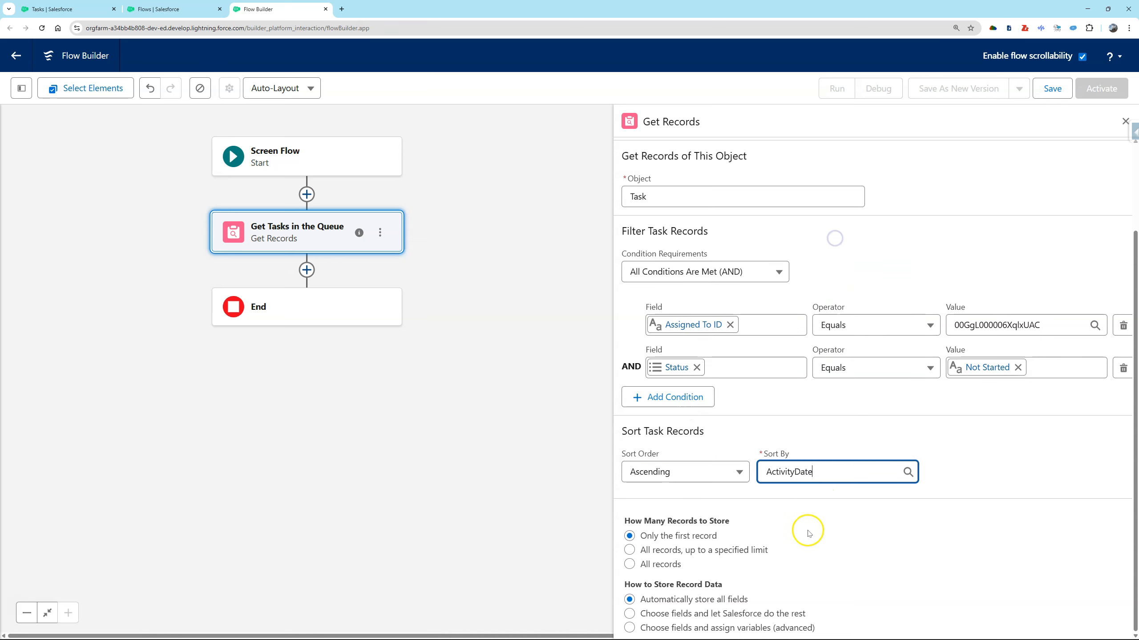
click(674, 566)
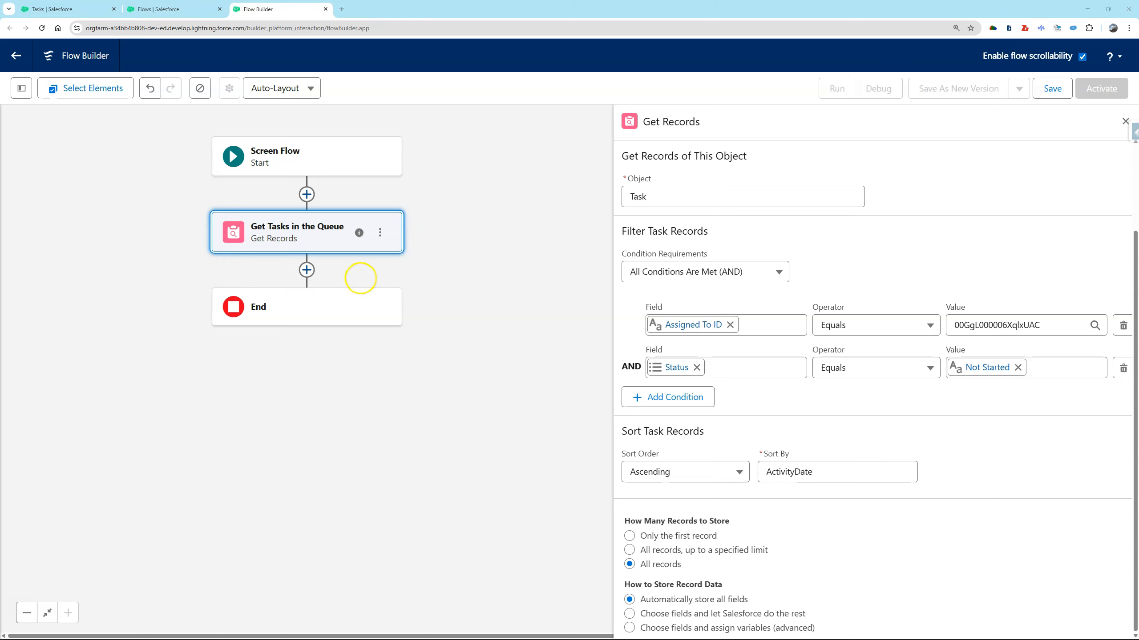
Add a Transform element after the Get Tasks in the Queue element.
click(306, 269)
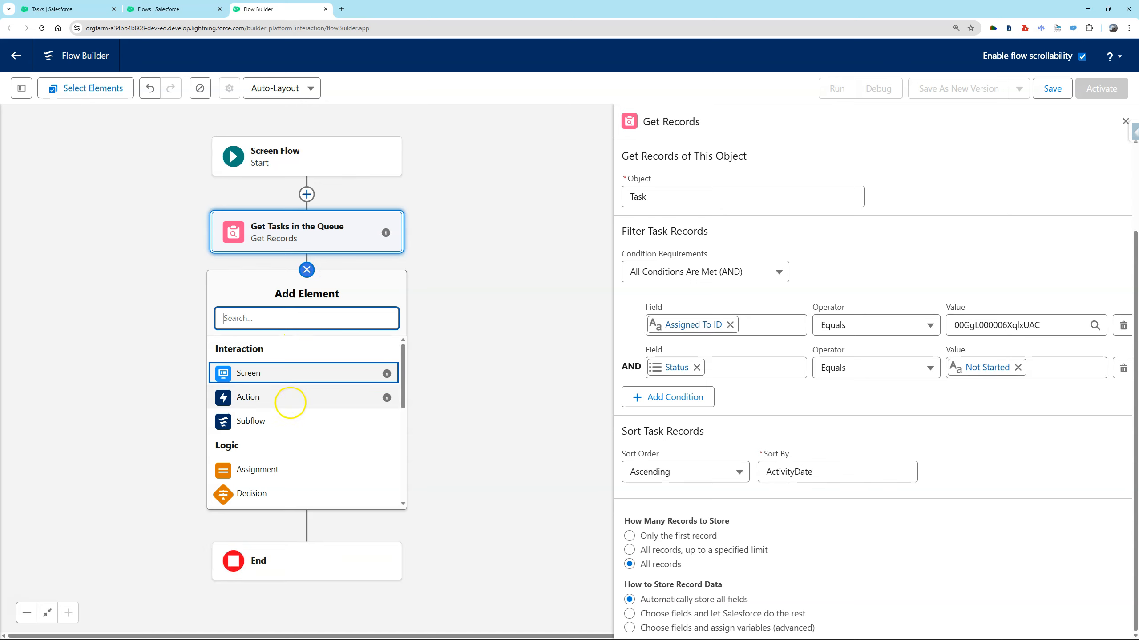
click(280, 320)
text(torf)
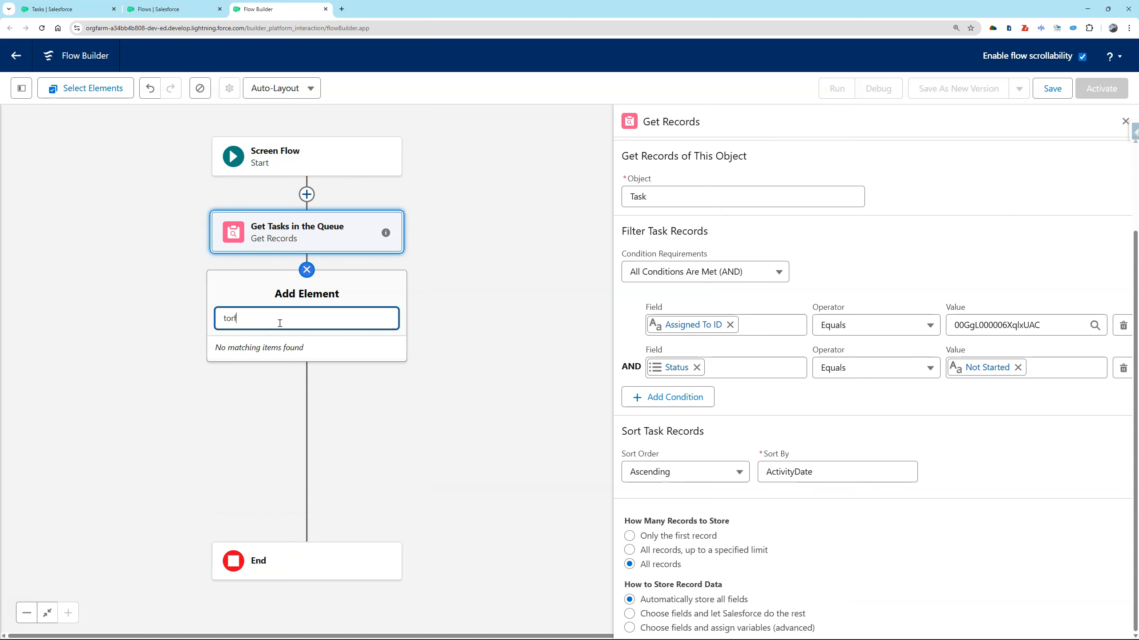
key(BackSpace)
key(BackSpace)
key(BackSpace)
text(ra)
key(Return)
Label the Transform element "Transform Tasks into a text collection of Account Ids" and describe it as "is a text collection of account ids from the found tasks".
click(566, 169)
text(Transform Tasks into a text collection of Account Ids)
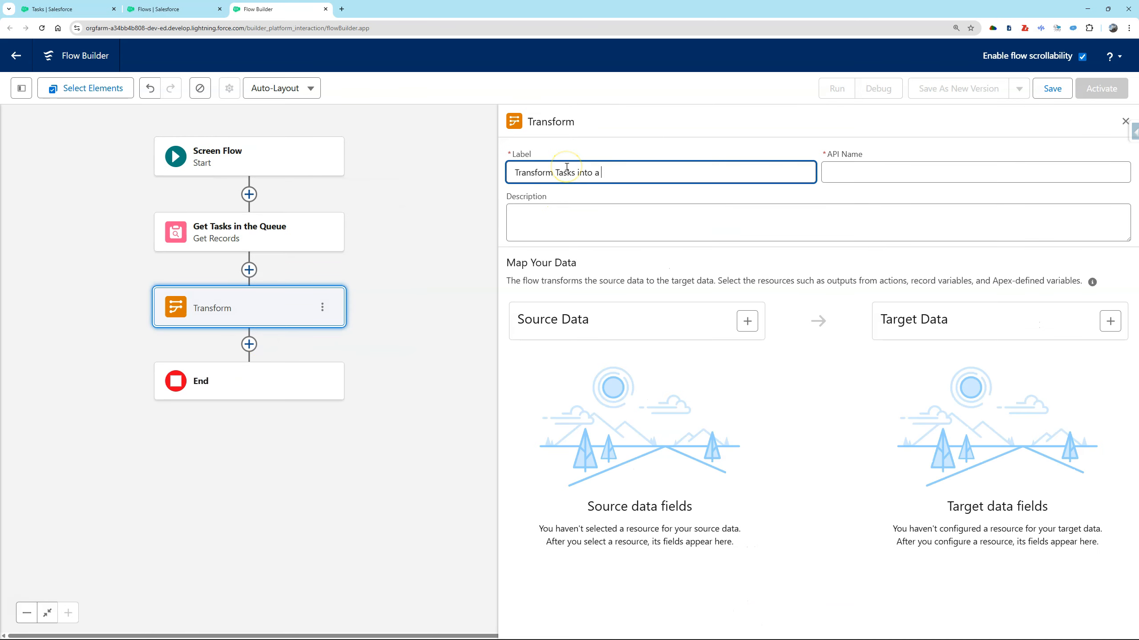
key(Tab)
text(is a text collection of account ids from the found tasks)
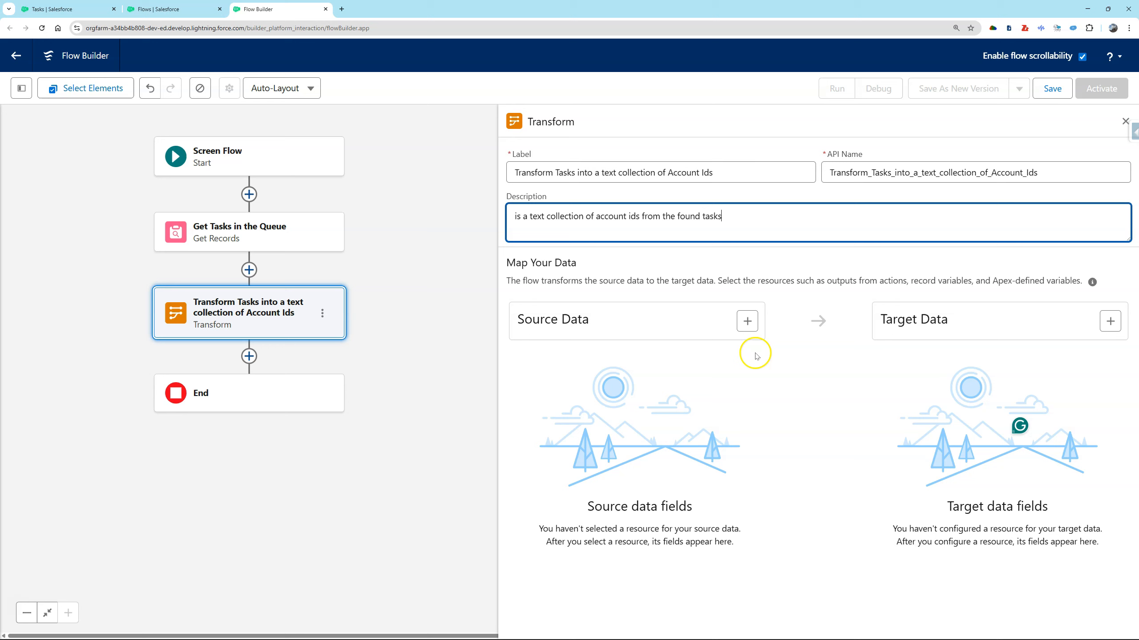
Add the task collection from Get Tasks in the Queue as the Transform's source data.
click(747, 321)
click(636, 402)
click(635, 454)
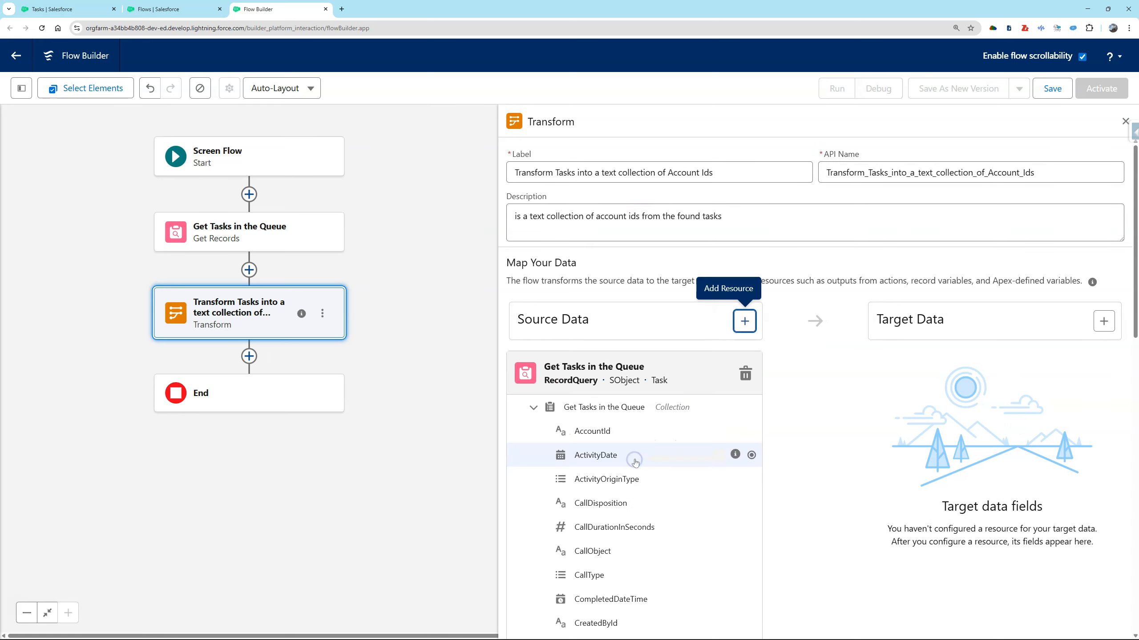
Create a Text target resource that allows multiple values and map the source AccountId field to it.
click(1103, 321)
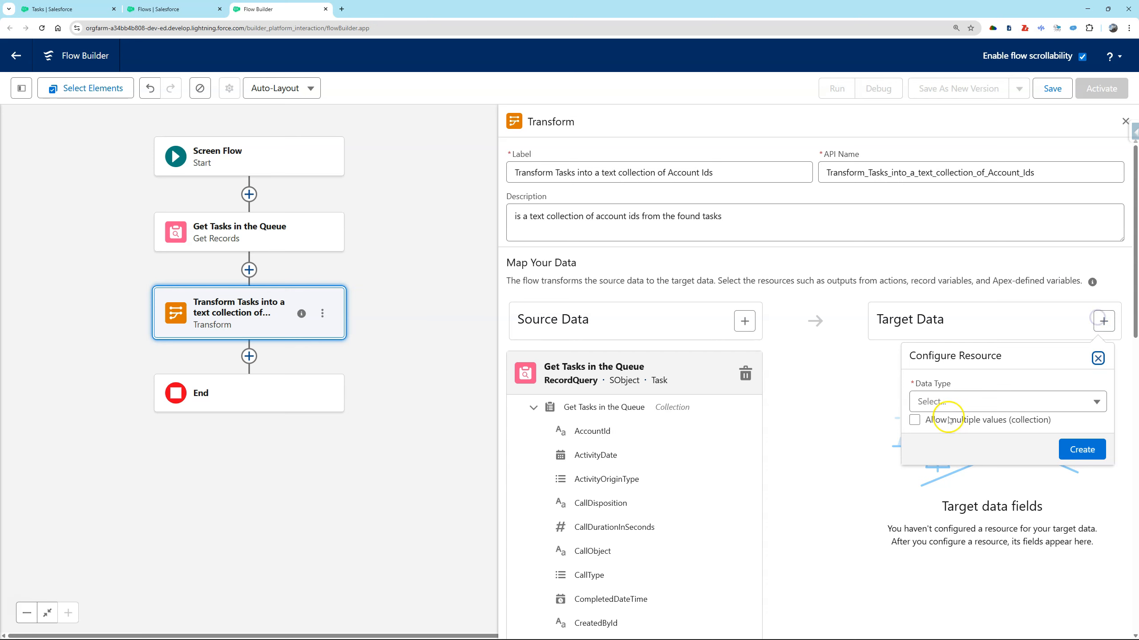
click(956, 404)
click(961, 623)
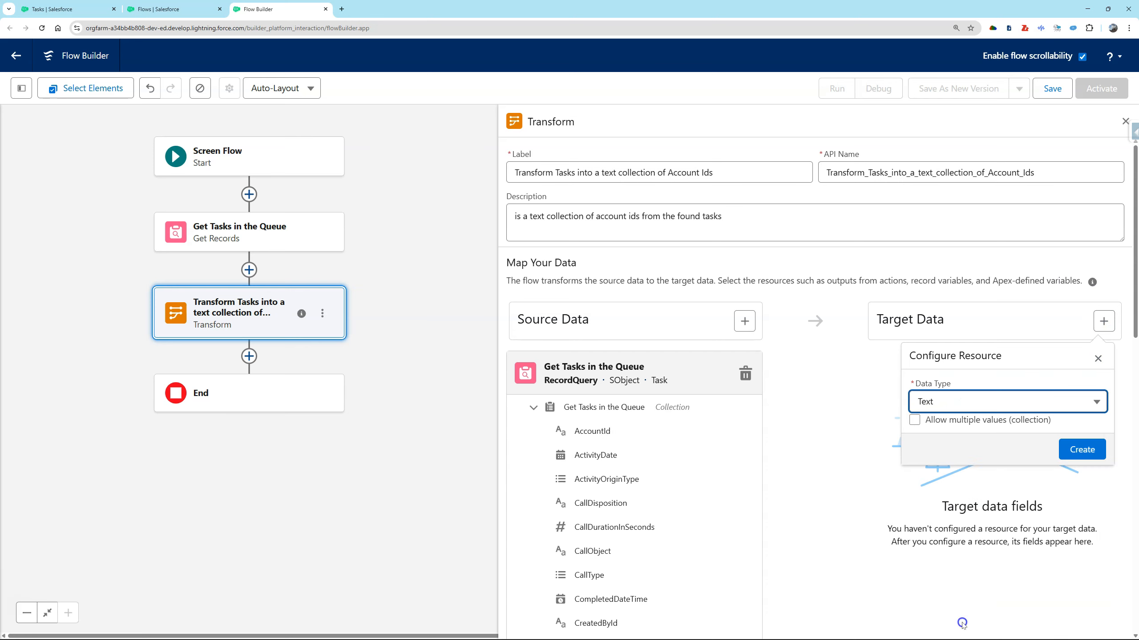
click(968, 421)
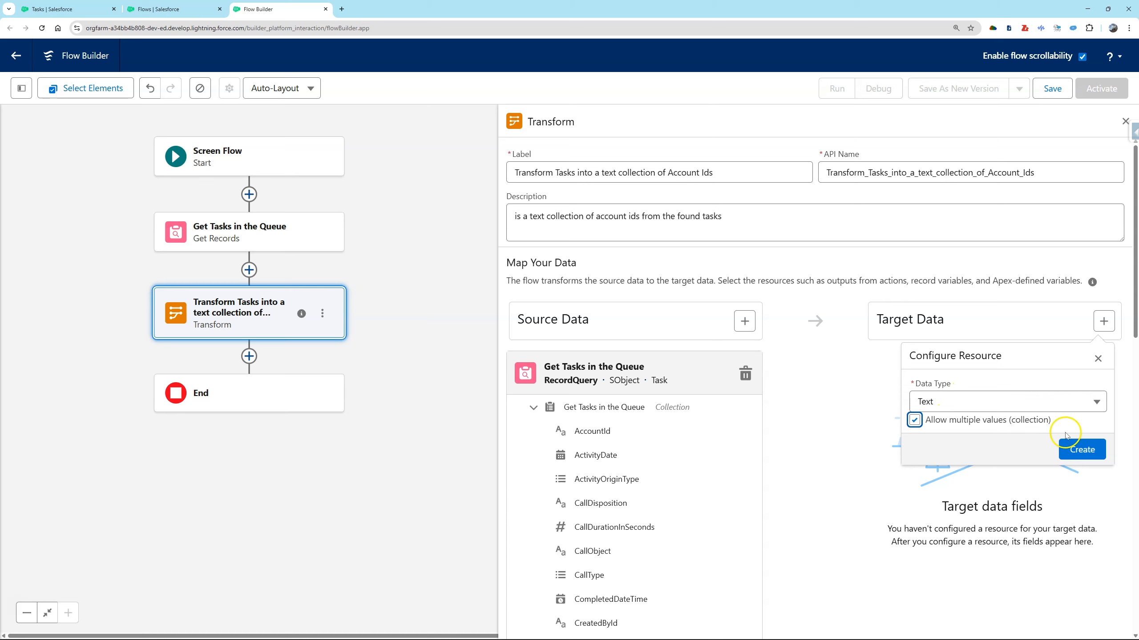
click(1080, 448)
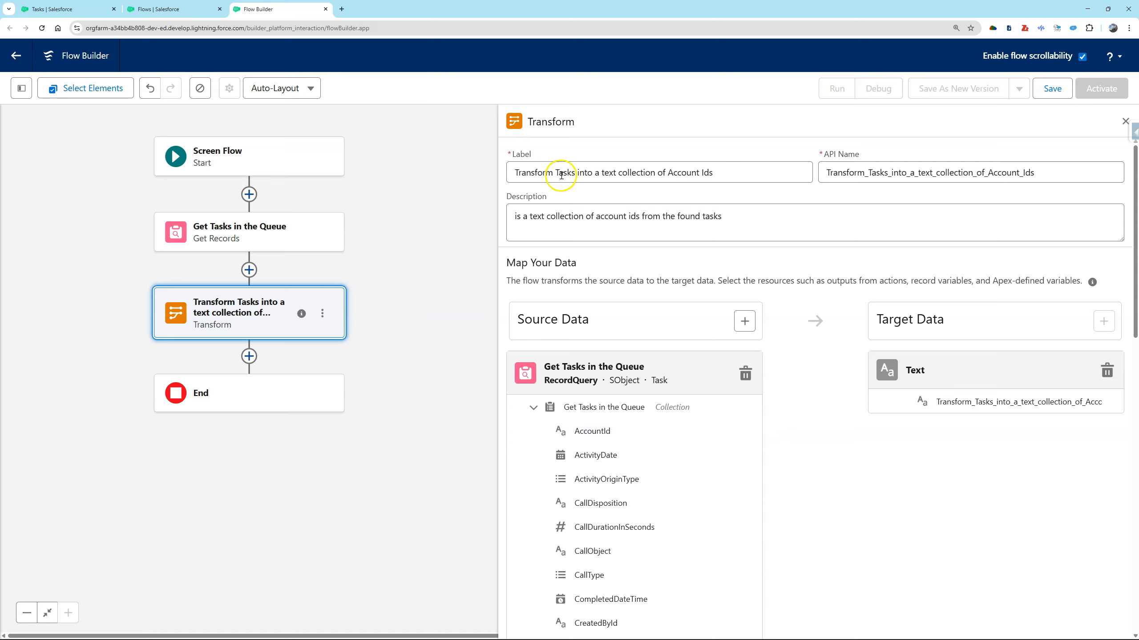
click(751, 432)
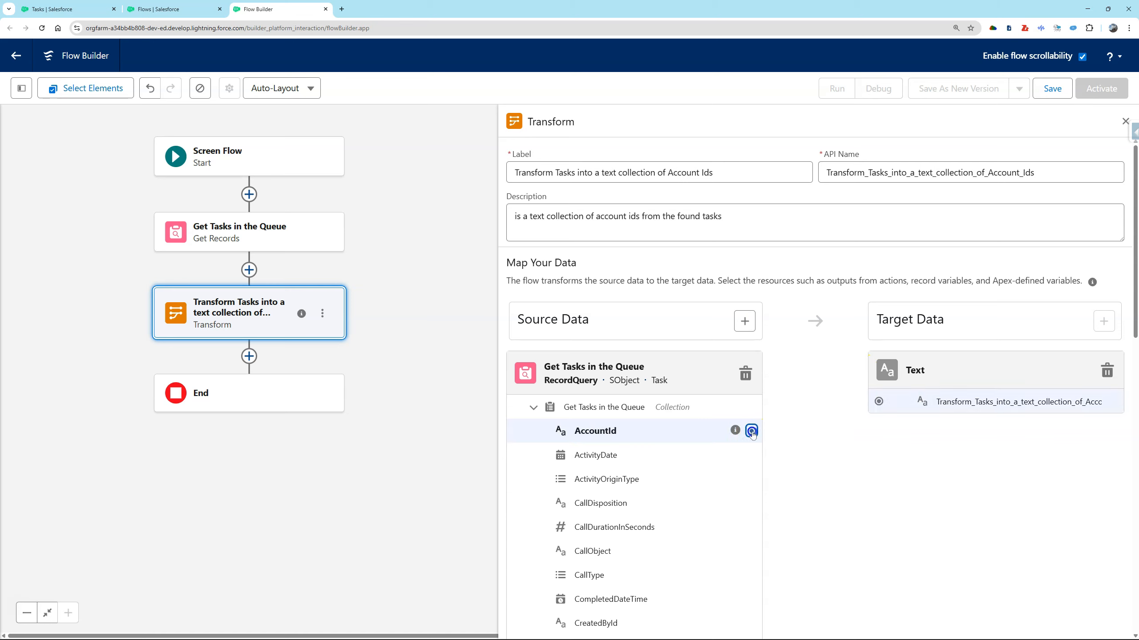
click(877, 402)
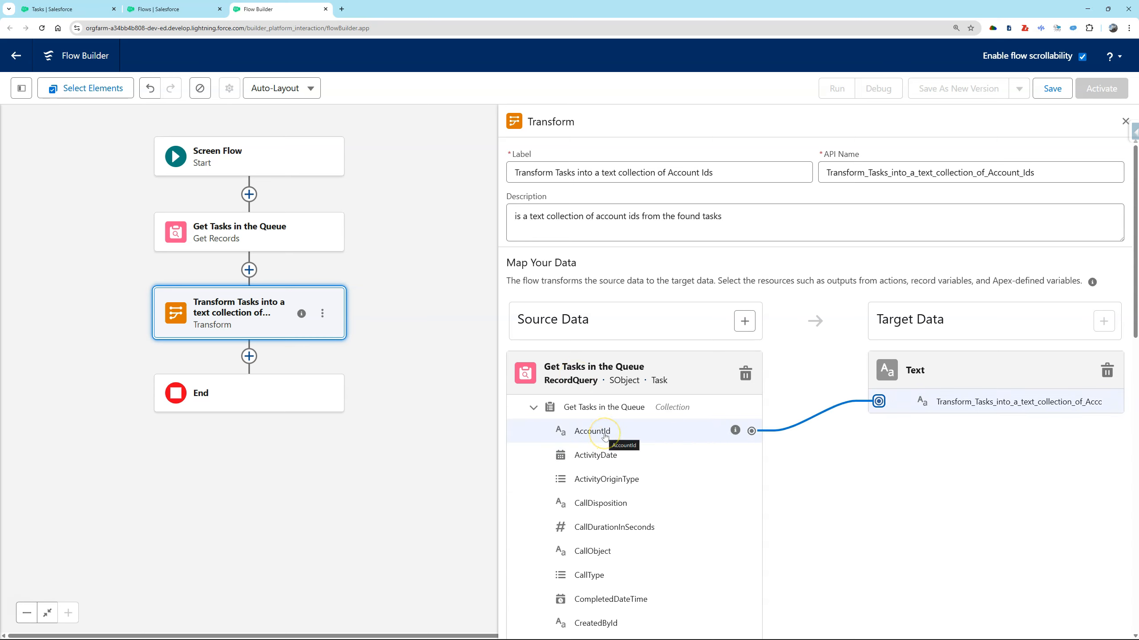
Add another Get Records element after the Transform element.
click(249, 356)
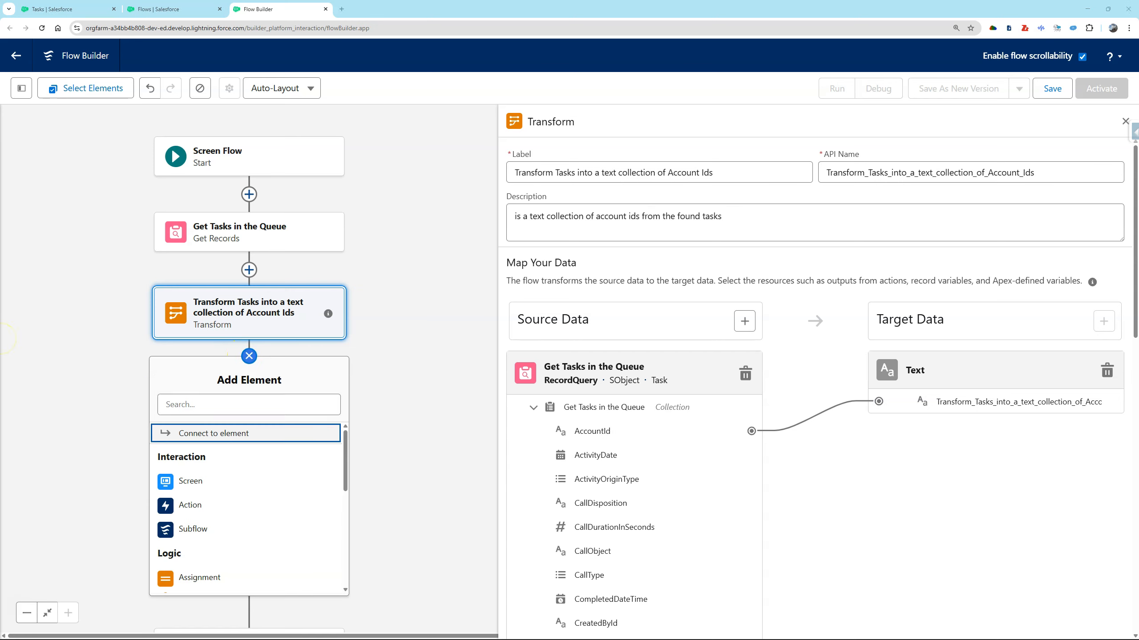
click(257, 411)
text(get)
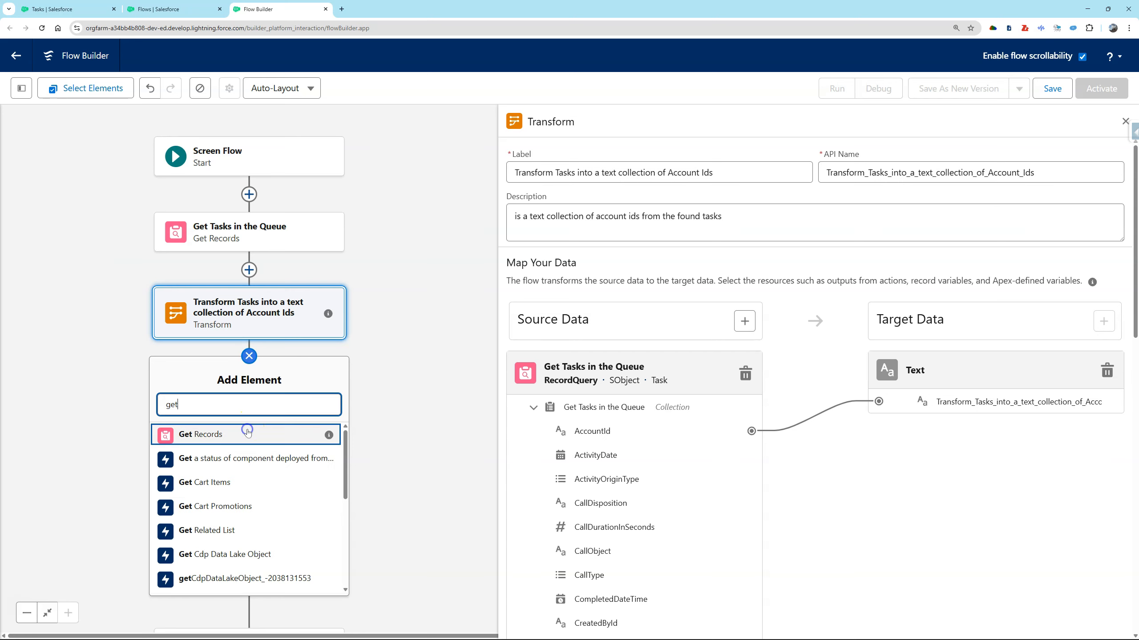
click(247, 431)
Label the new Get Records element "Get accounts owned by user" and let its API name fill in.
click(755, 168)
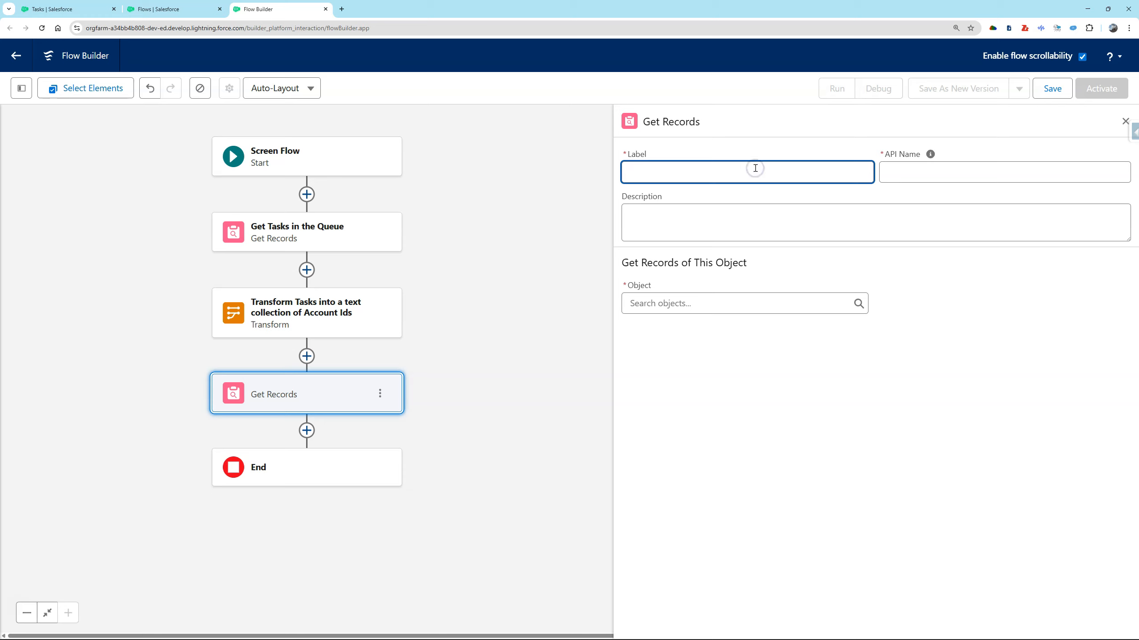
text(Get accounts owned by user)
click(930, 154)
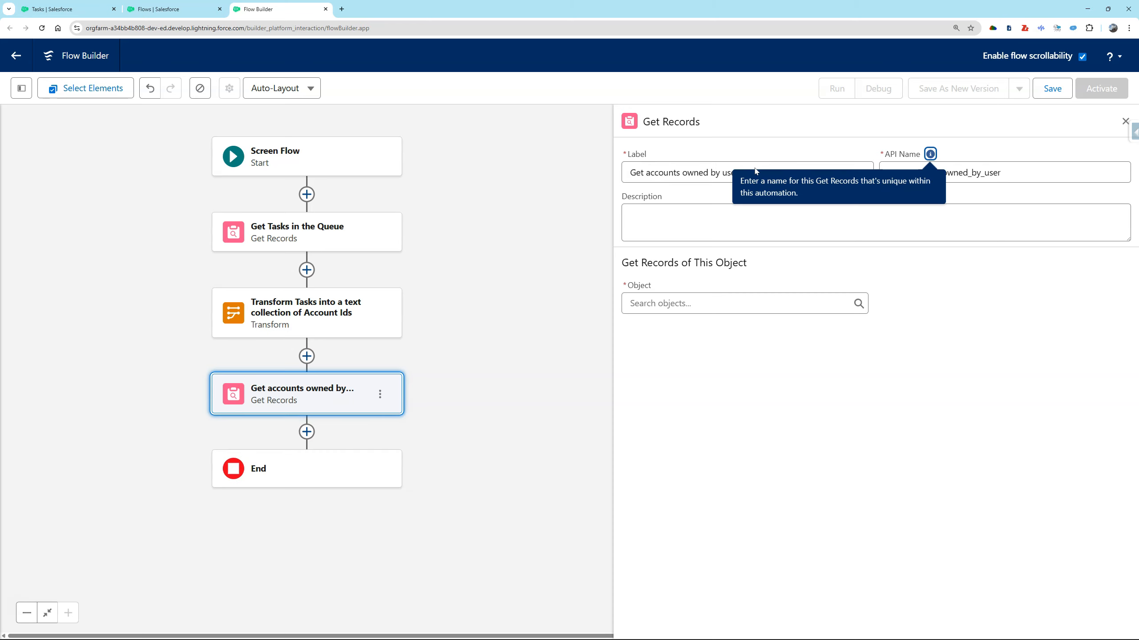
Set the Get accounts owned by user element to retrieve records of the Account object.
click(717, 295)
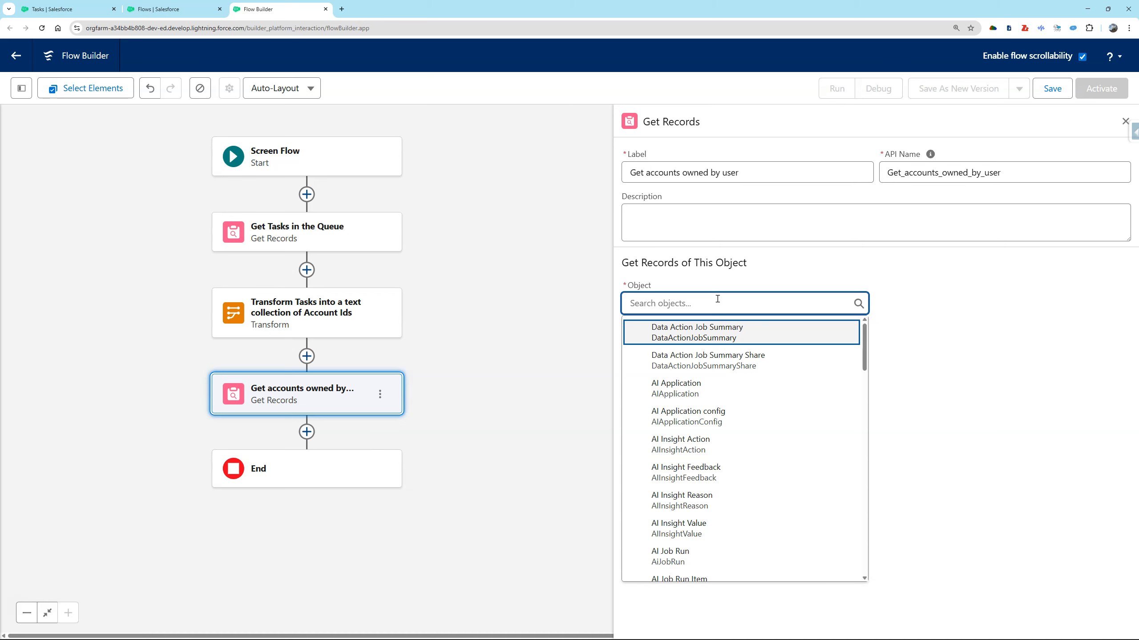
text(acc)
click(706, 369)
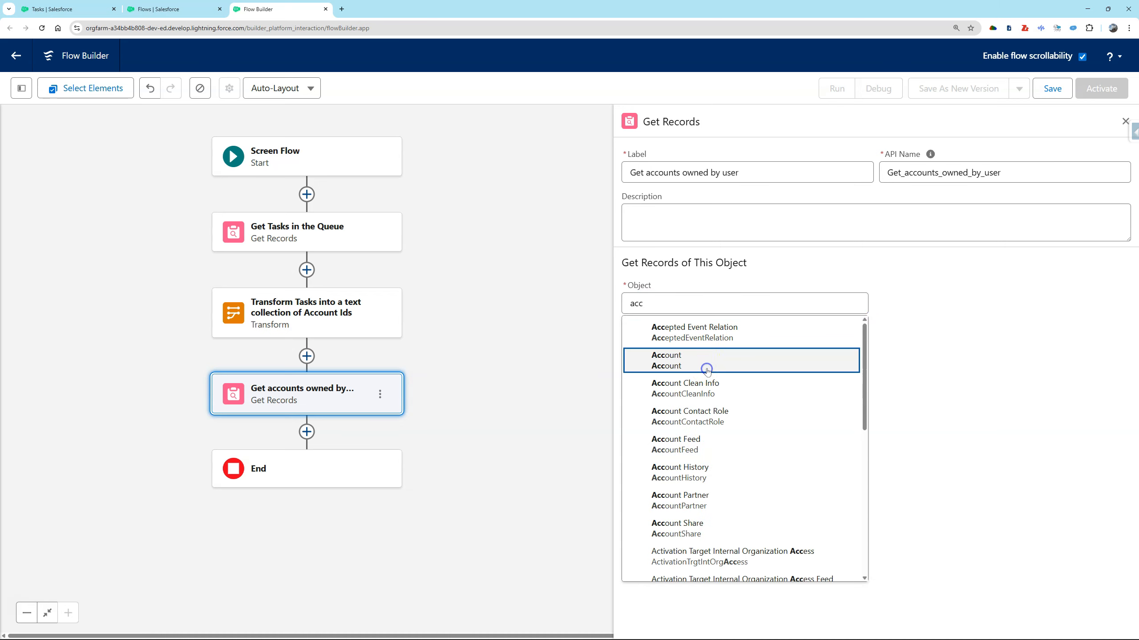
Filter the account records so that Owner ID equals Running User > Id.
click(710, 431)
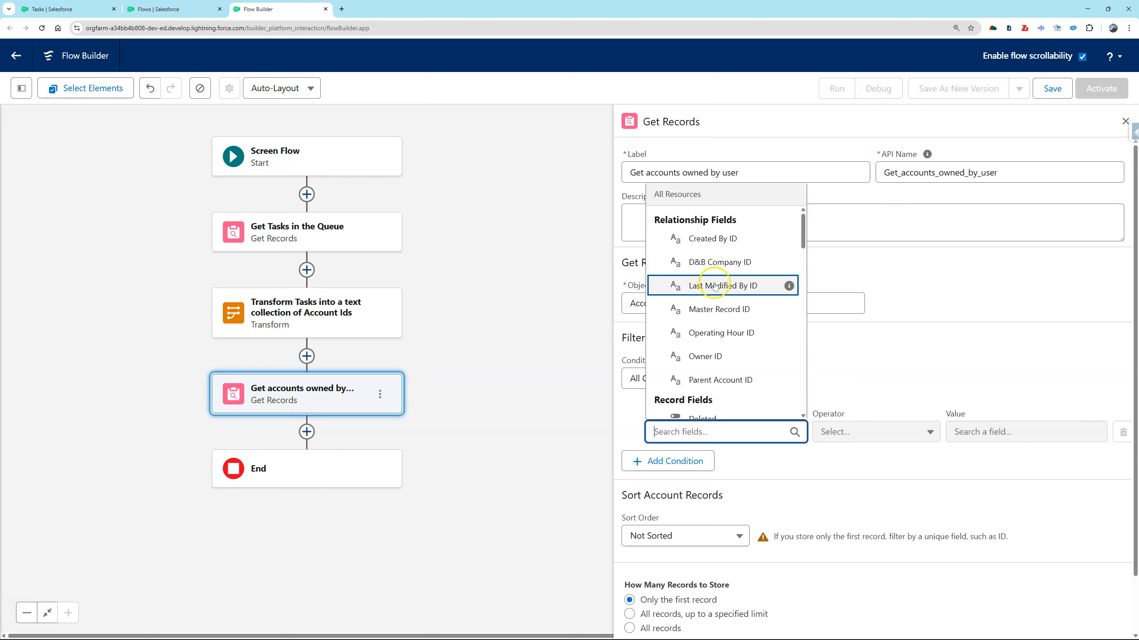
click(717, 357)
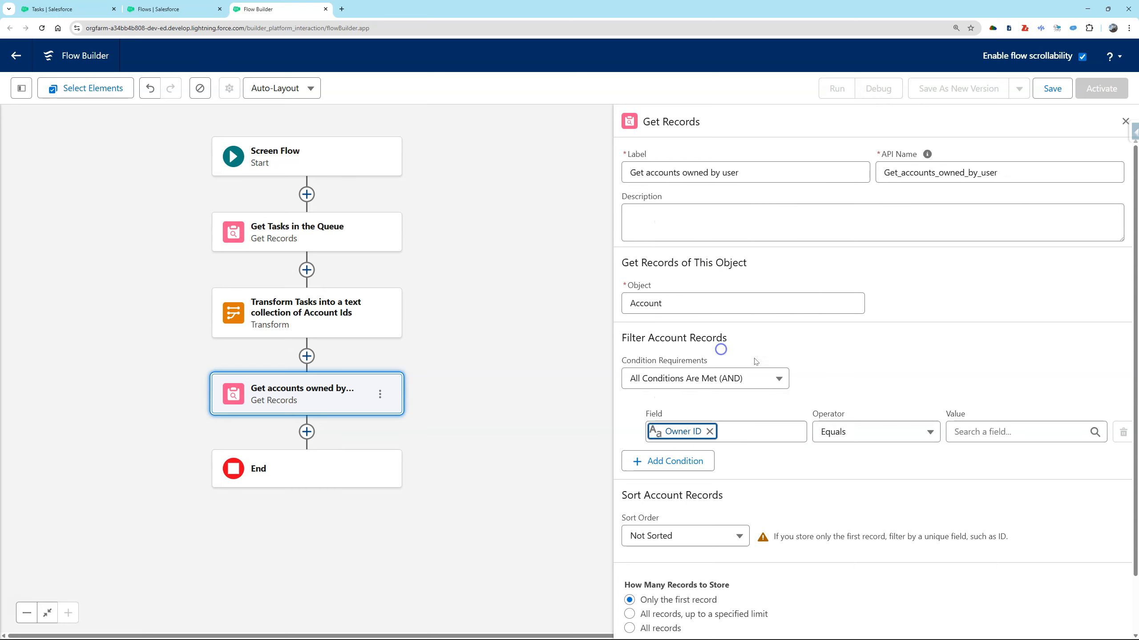
click(1004, 434)
scroll(1009, 314, down, 5)
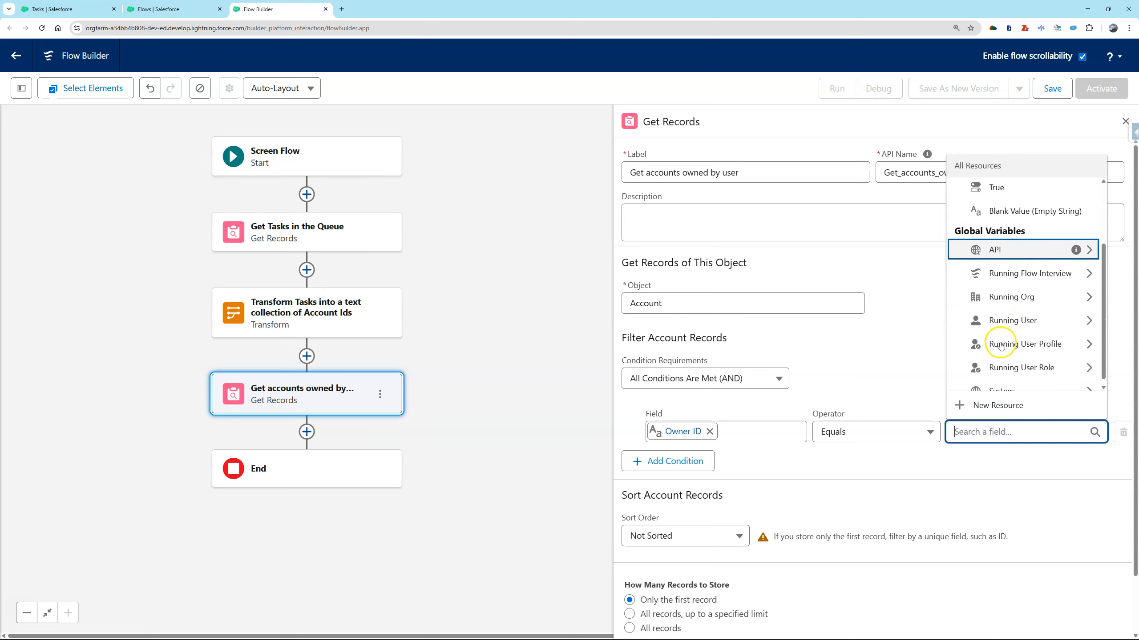
click(1022, 245)
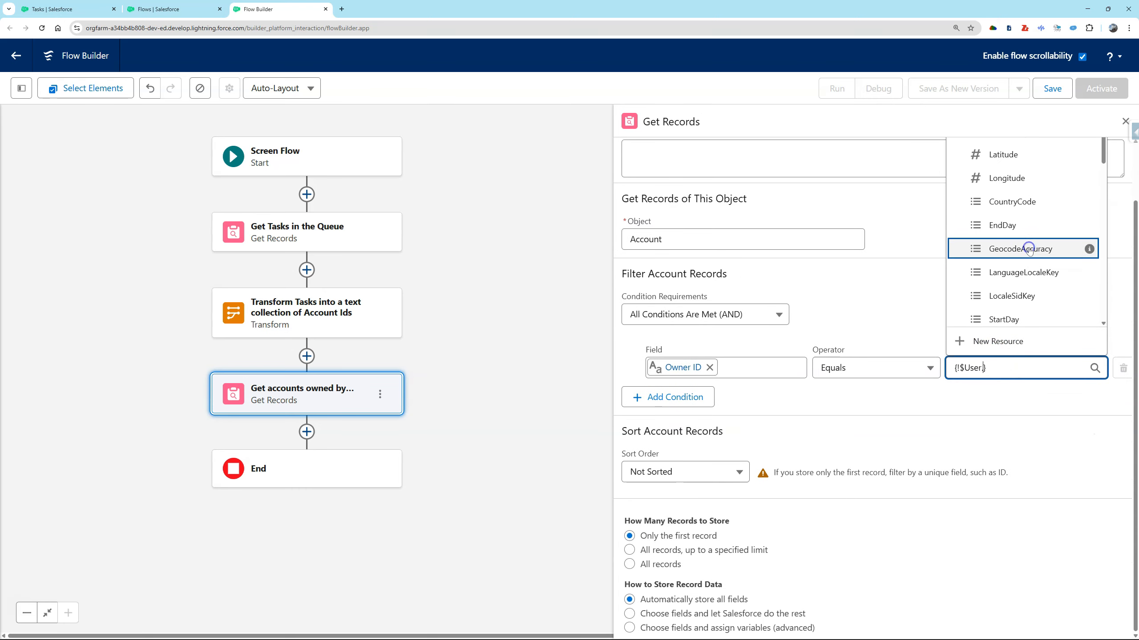
text(id)
click(1028, 249)
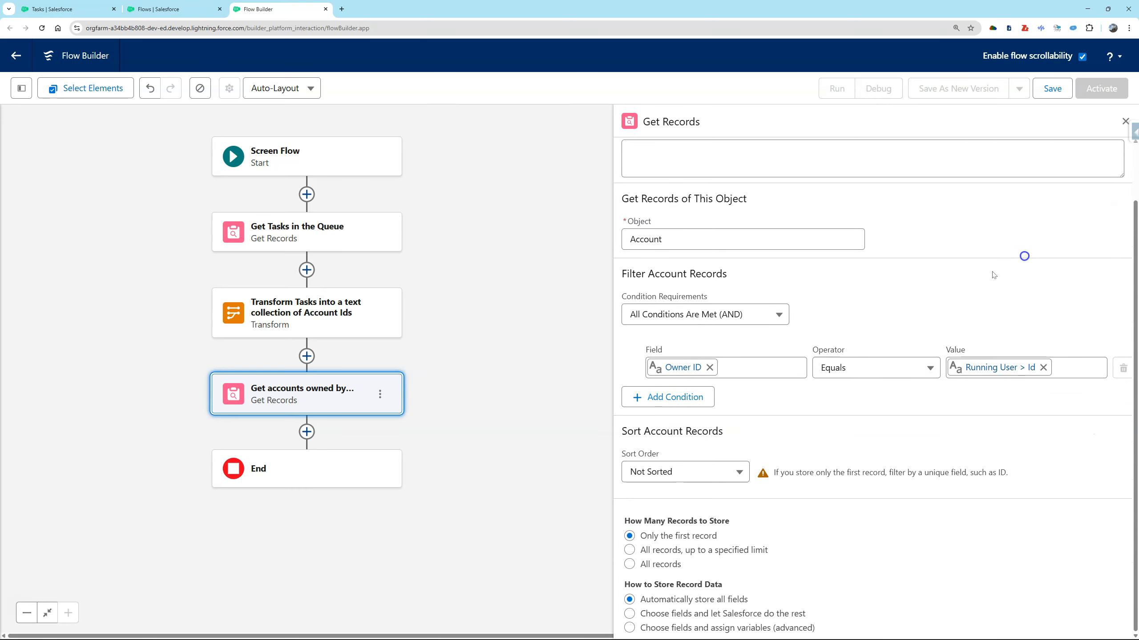
Add a second account filter where Account ID is In the text collection from Transform Tasks into a text collection of Account Ids.
click(672, 397)
click(683, 406)
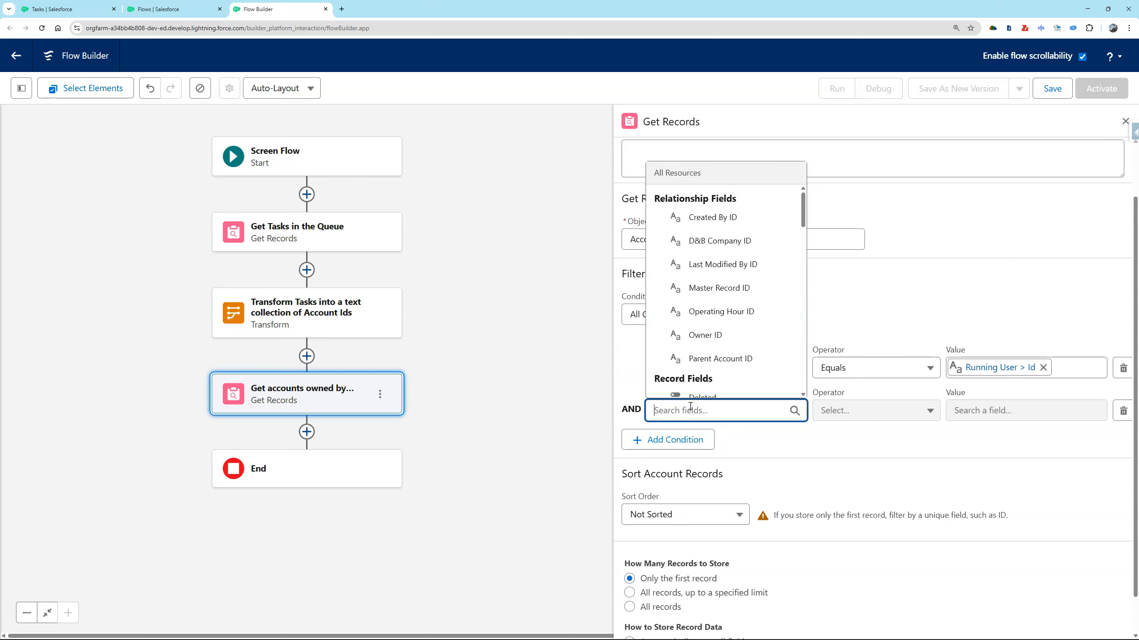
text(acc)
scroll(762, 323, down, 3)
click(720, 297)
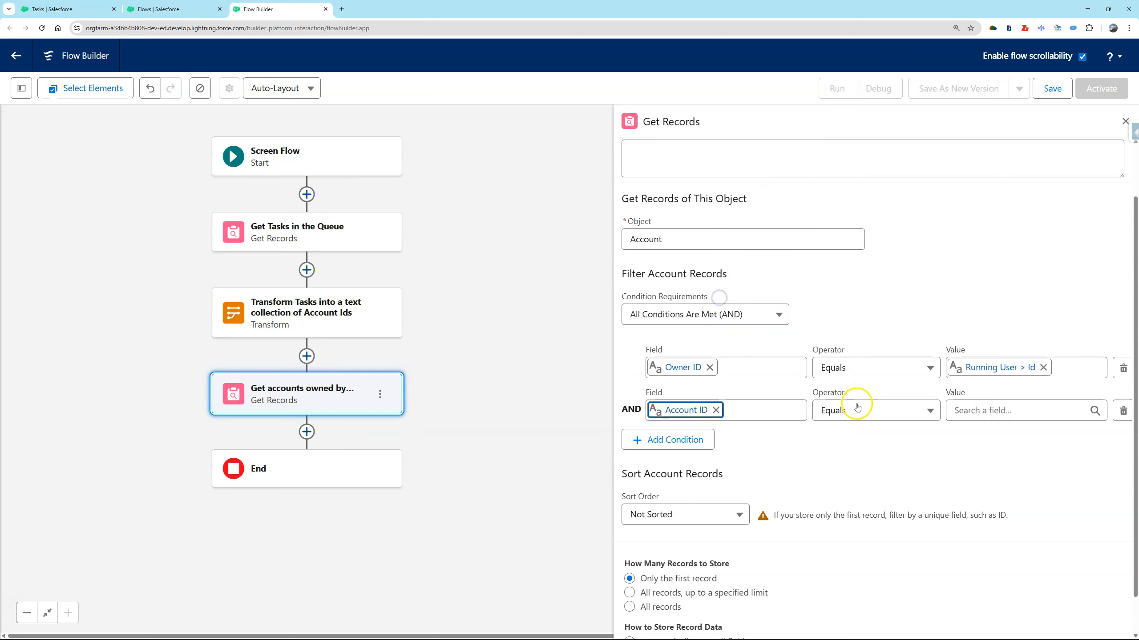
click(857, 407)
click(860, 364)
click(989, 412)
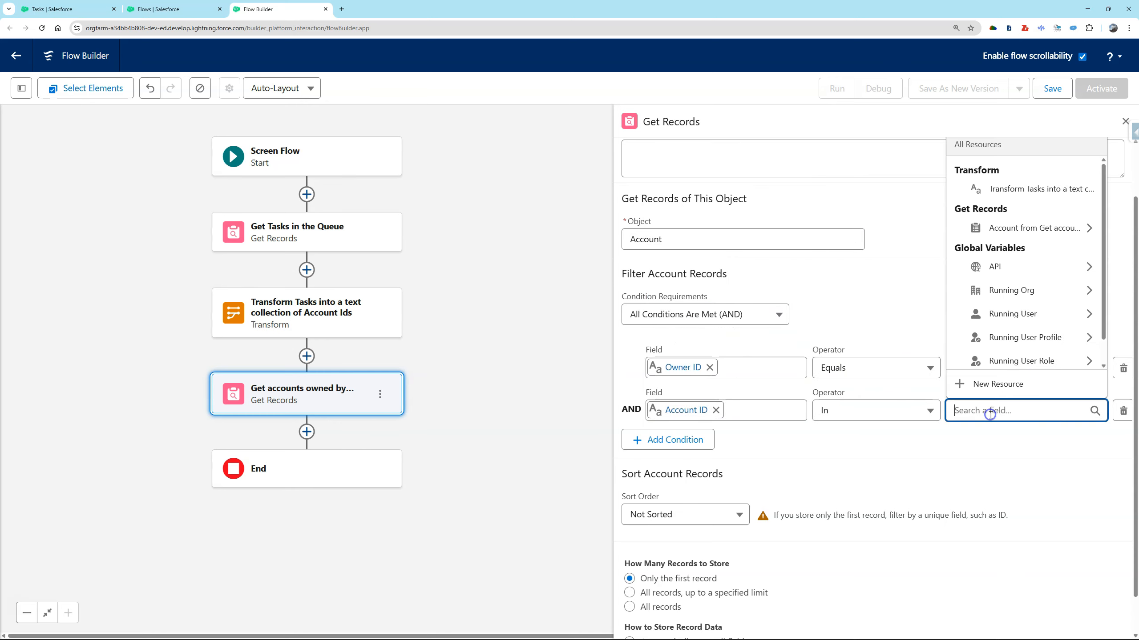
click(1031, 189)
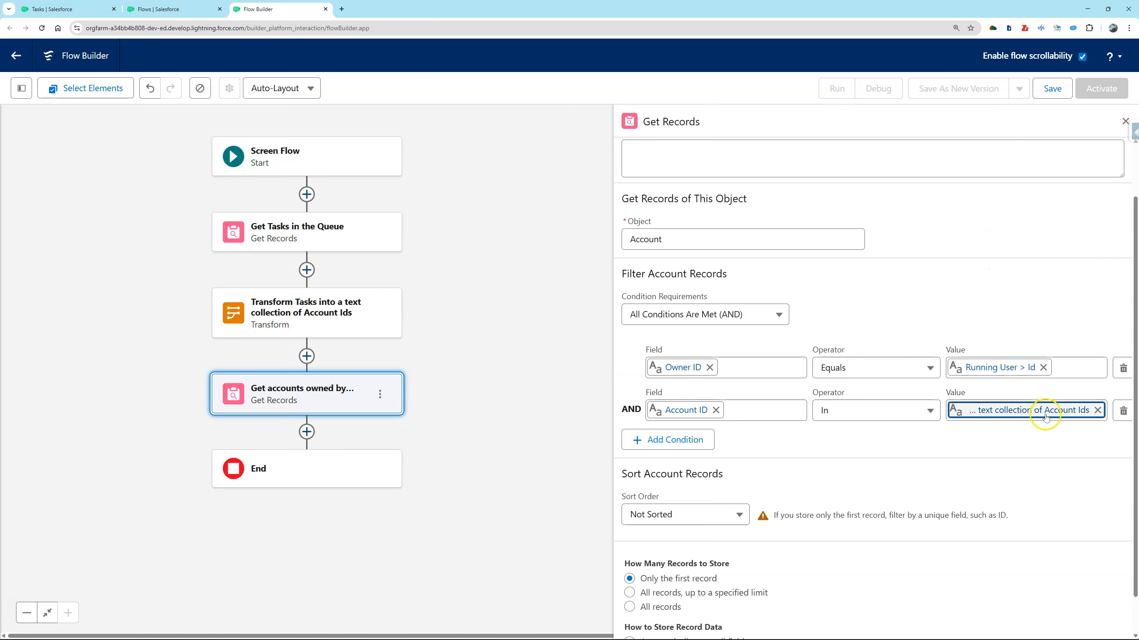
Set the Get accounts owned by user element to store all records.
click(1028, 438)
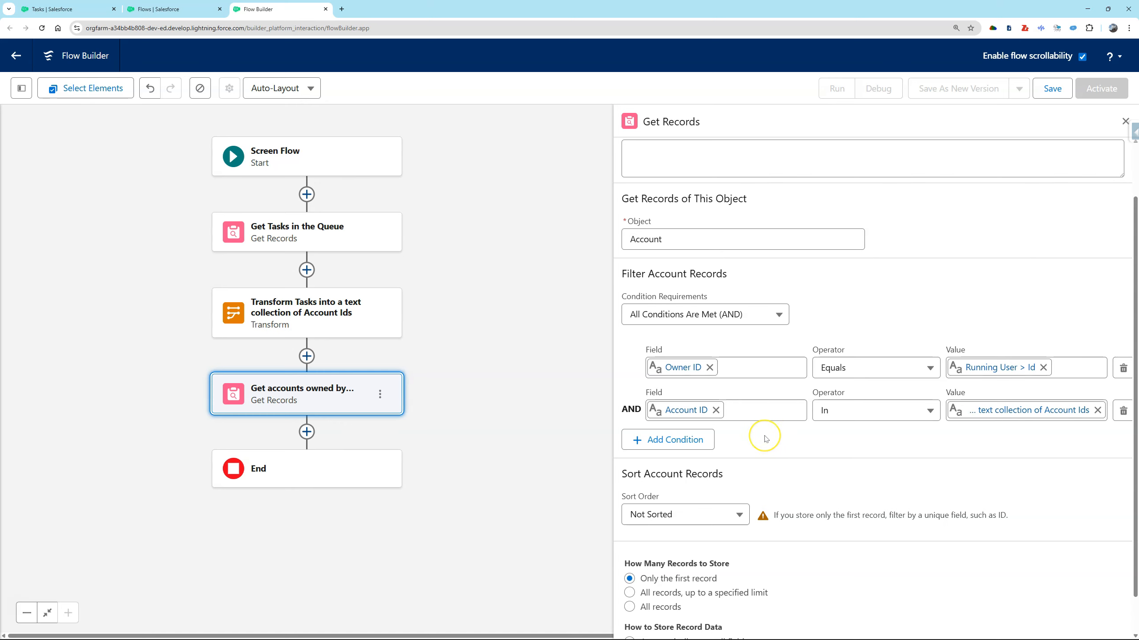
scroll(766, 439, down, 1)
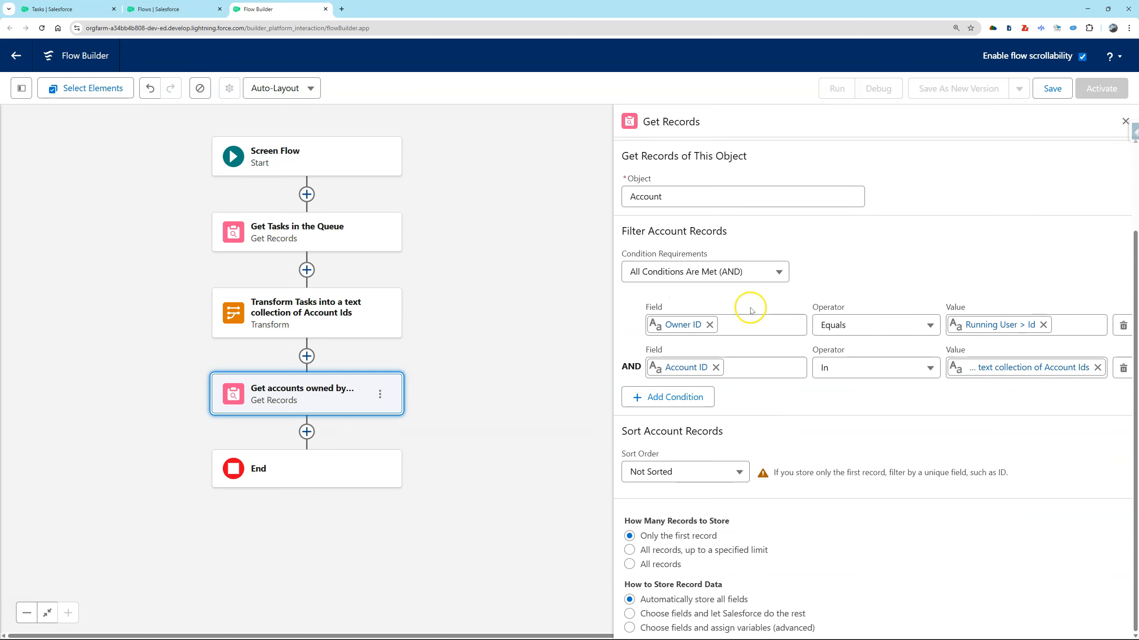
click(675, 566)
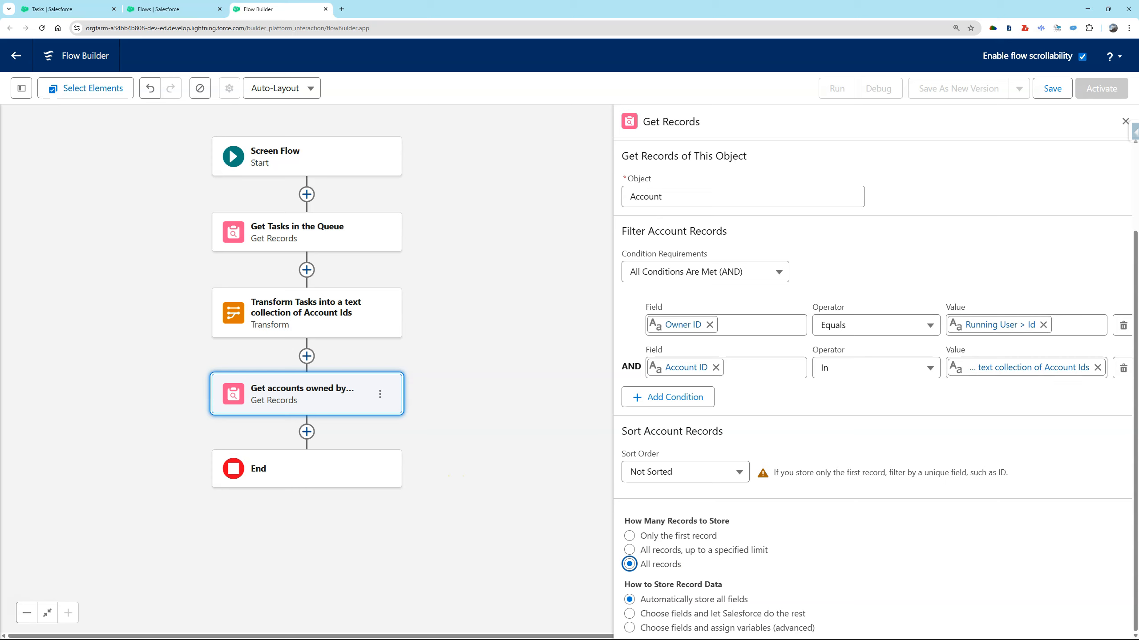
Add a second Transform element after Get accounts owned by user.
click(306, 432)
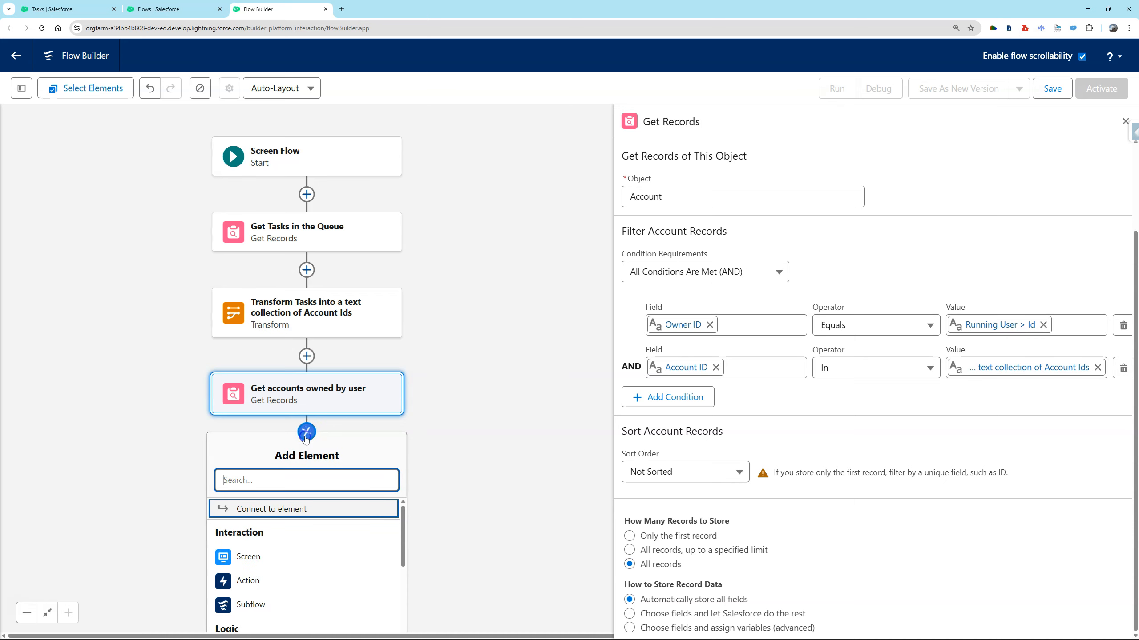
text(tranfo)
key(BackSpace)
key(BackSpace)
click(265, 510)
Label the new Transform "Transform Accounts to text collection" and describe it as "This is a list of account ids as text".
click(620, 171)
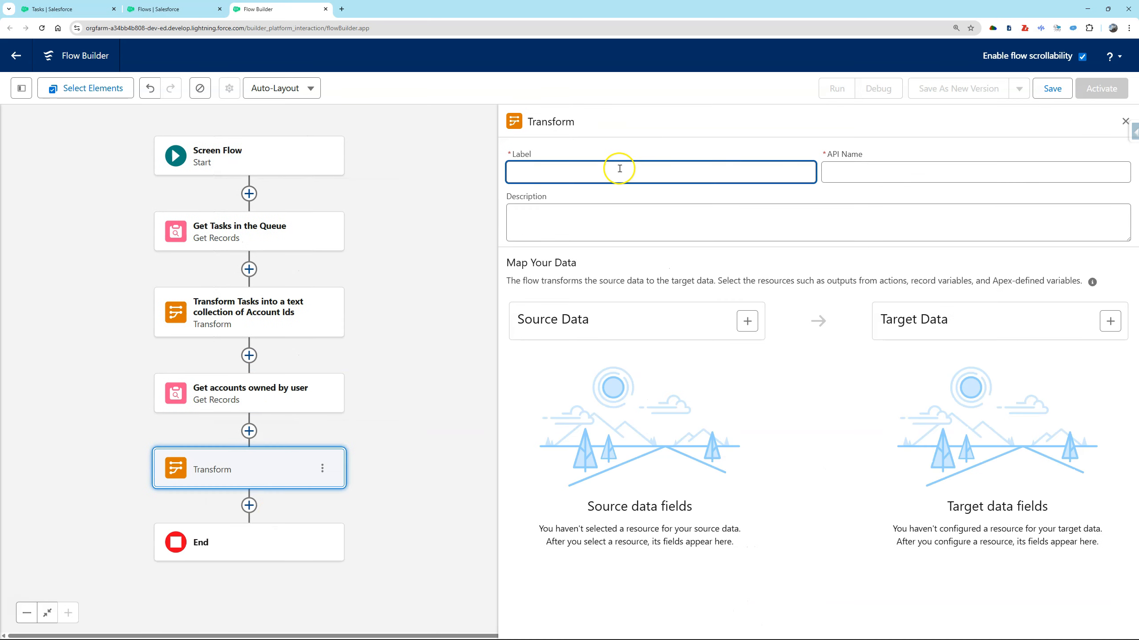
click(539, 170)
text(Trnsform Accounts to text colle)
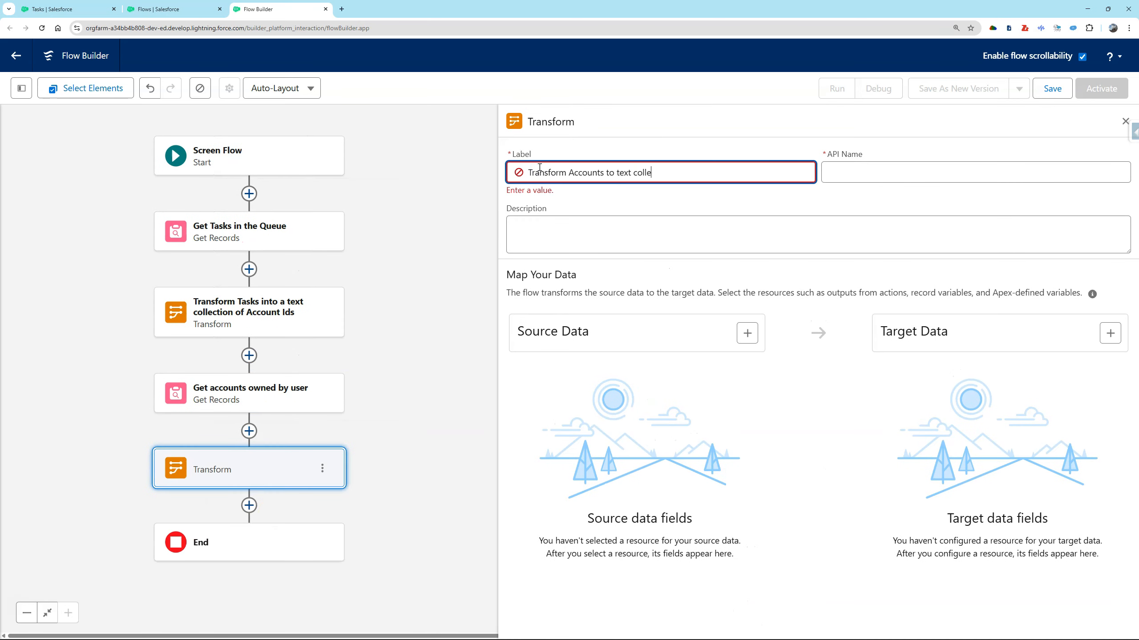
text(ction)
key(Tab)
key(Tab)
key(Tab)
key(Tab)
click(762, 224)
text(This is a list of account ids as text)
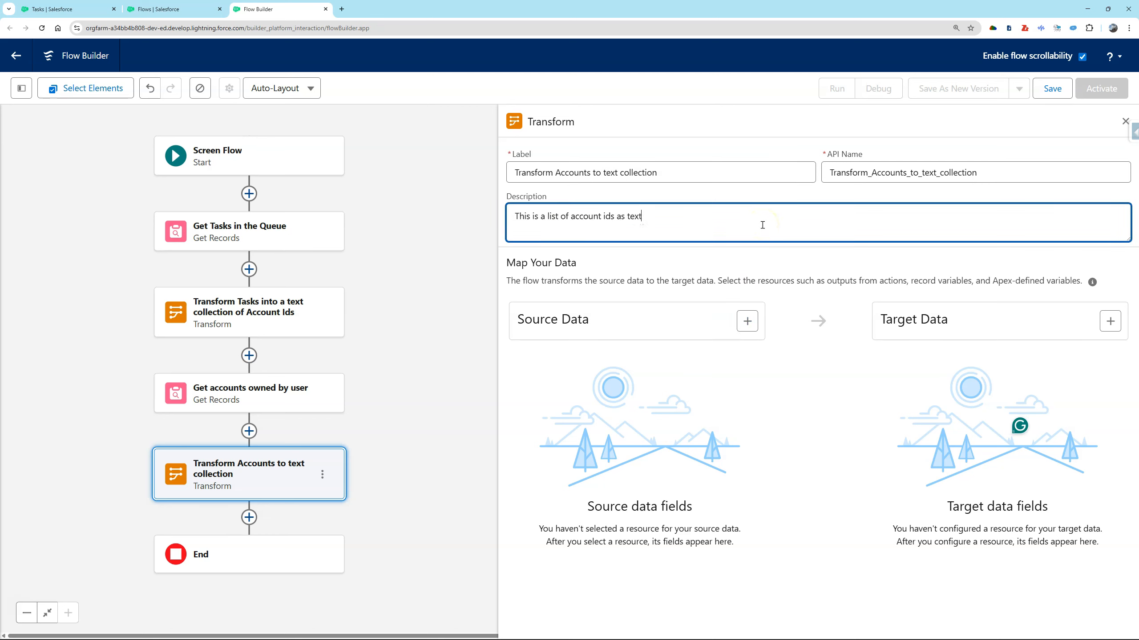
Add the account collection from Get_accounts_owned_by_user as the Transform's source data.
click(747, 321)
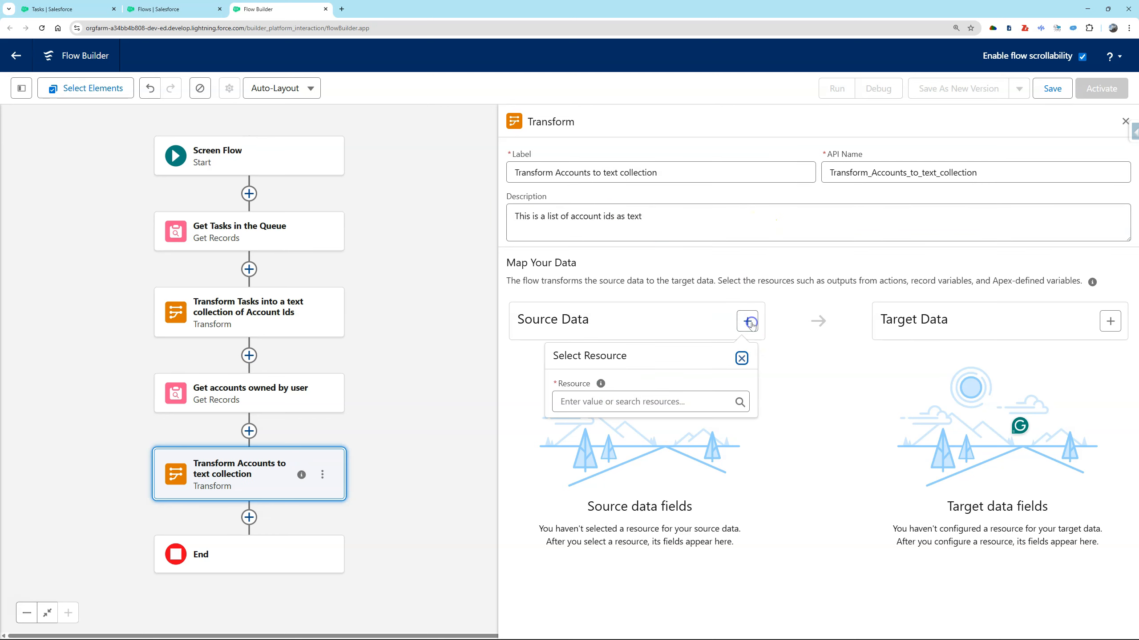
click(615, 401)
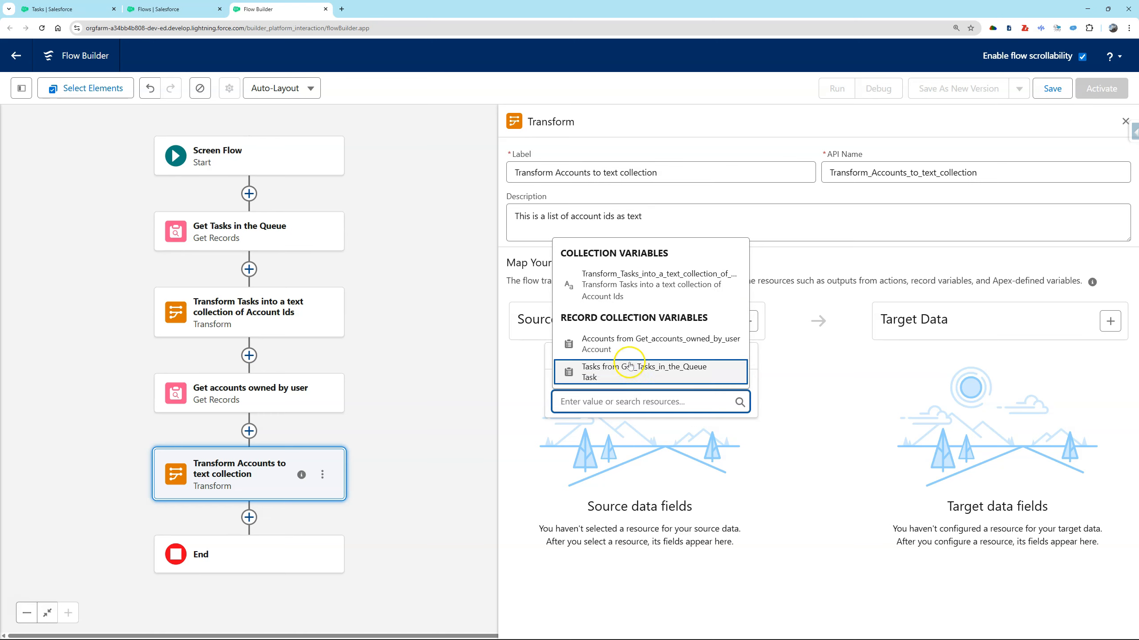
click(633, 348)
Create a Text target resource that allows multiple values for the accounts Transform.
click(1098, 322)
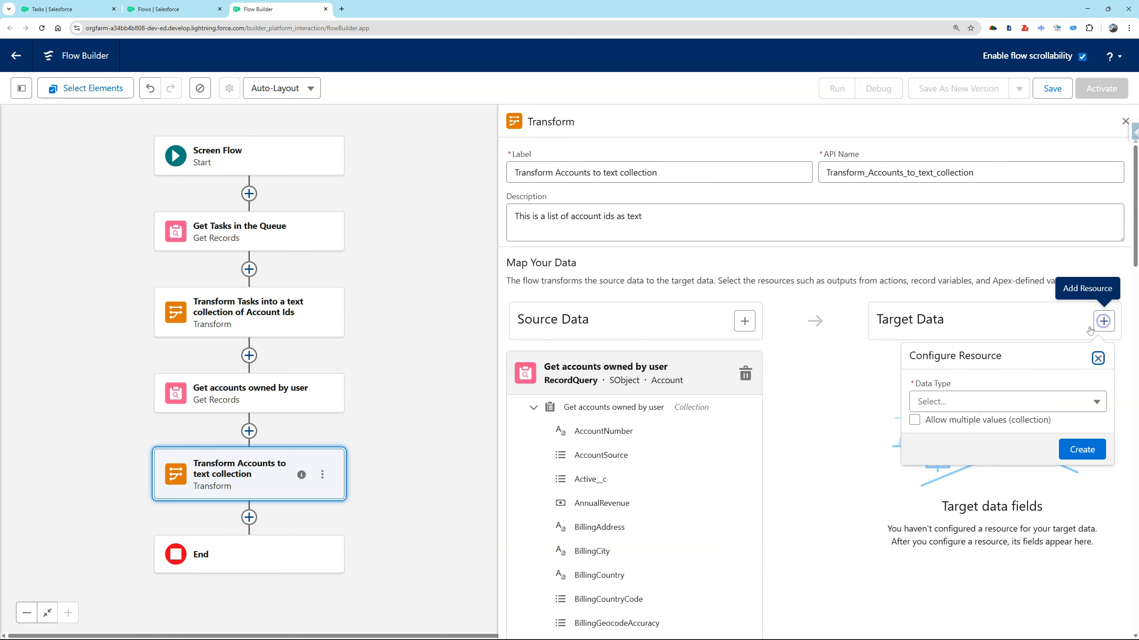
click(964, 401)
click(966, 623)
click(932, 419)
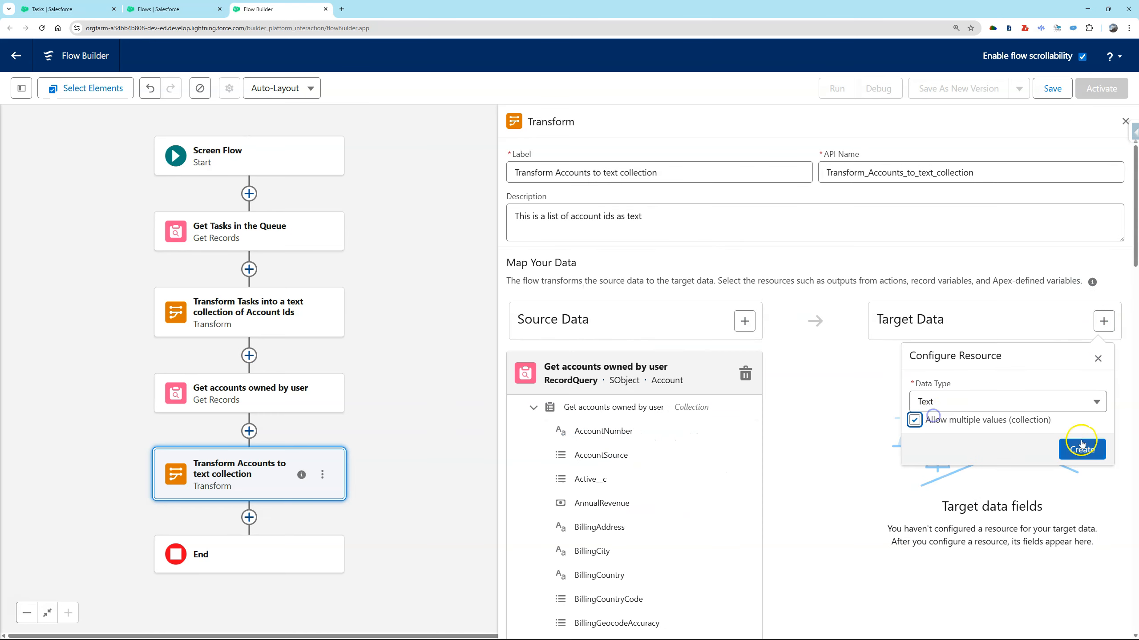
click(1082, 449)
Map the source accounts' Id field to the Transform_Accounts_to_text_collection target.
scroll(696, 461, down, 10)
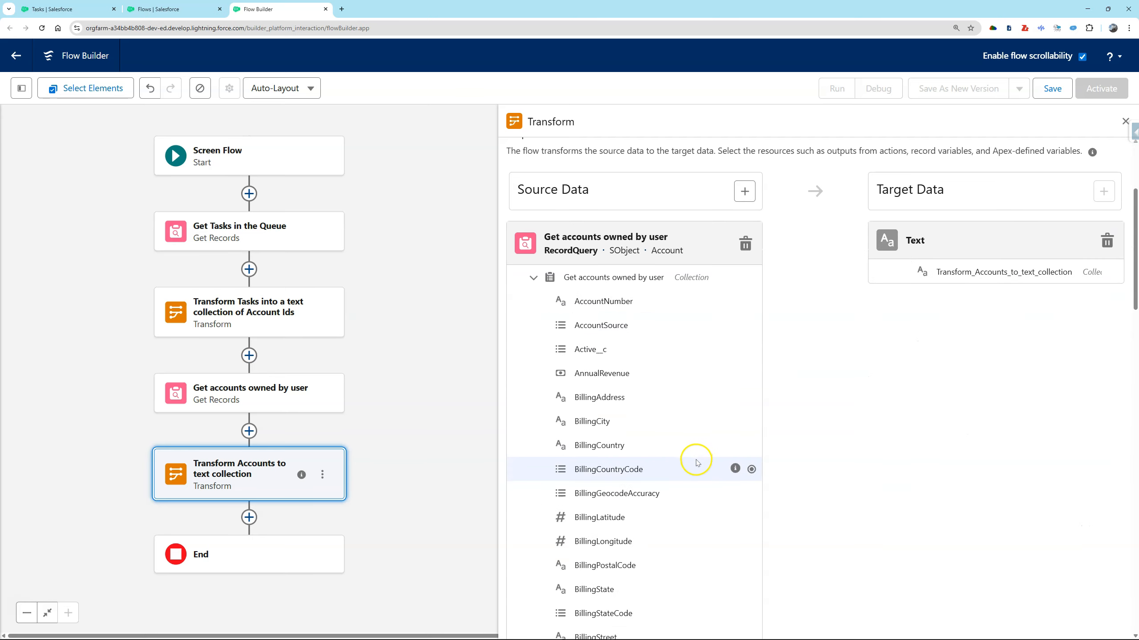
scroll(722, 547, down, 3)
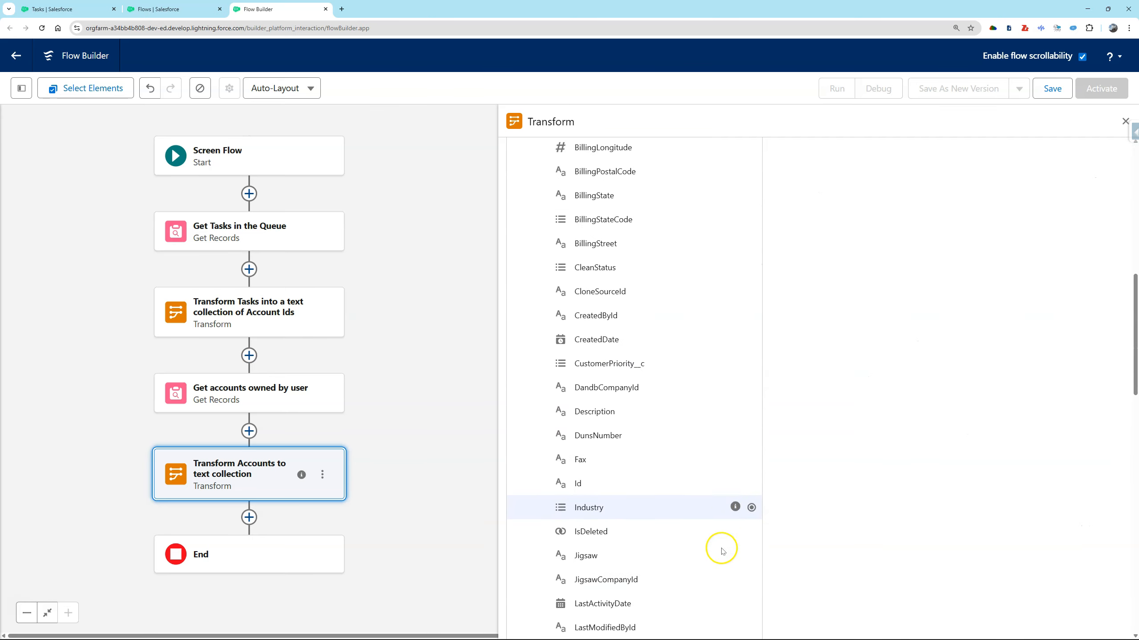
click(751, 430)
scroll(839, 472, up, 10)
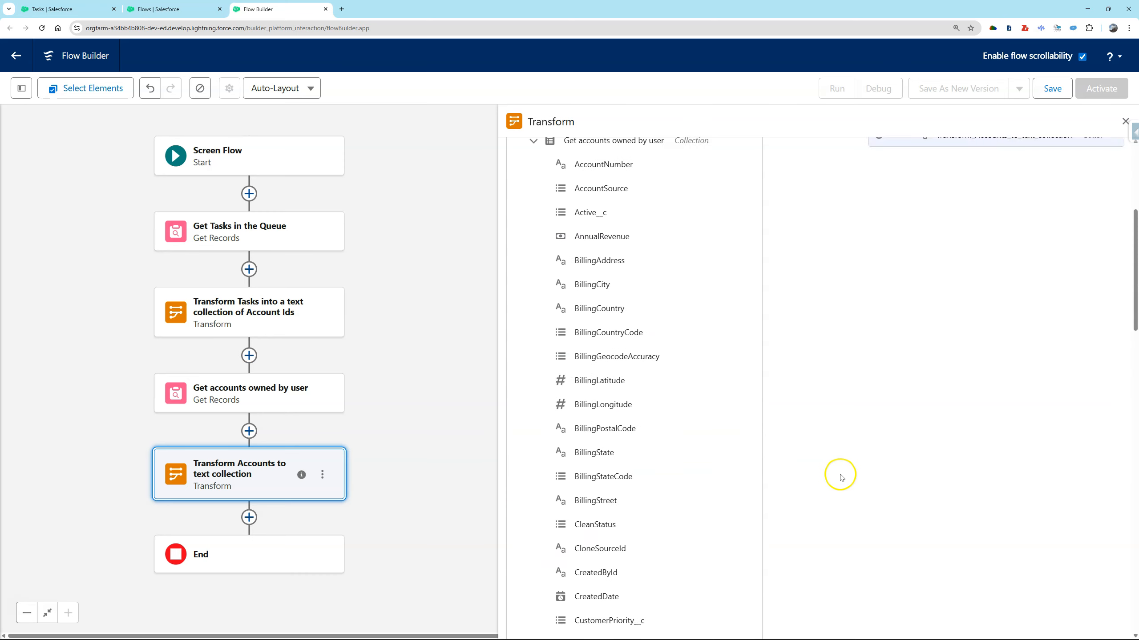
click(878, 311)
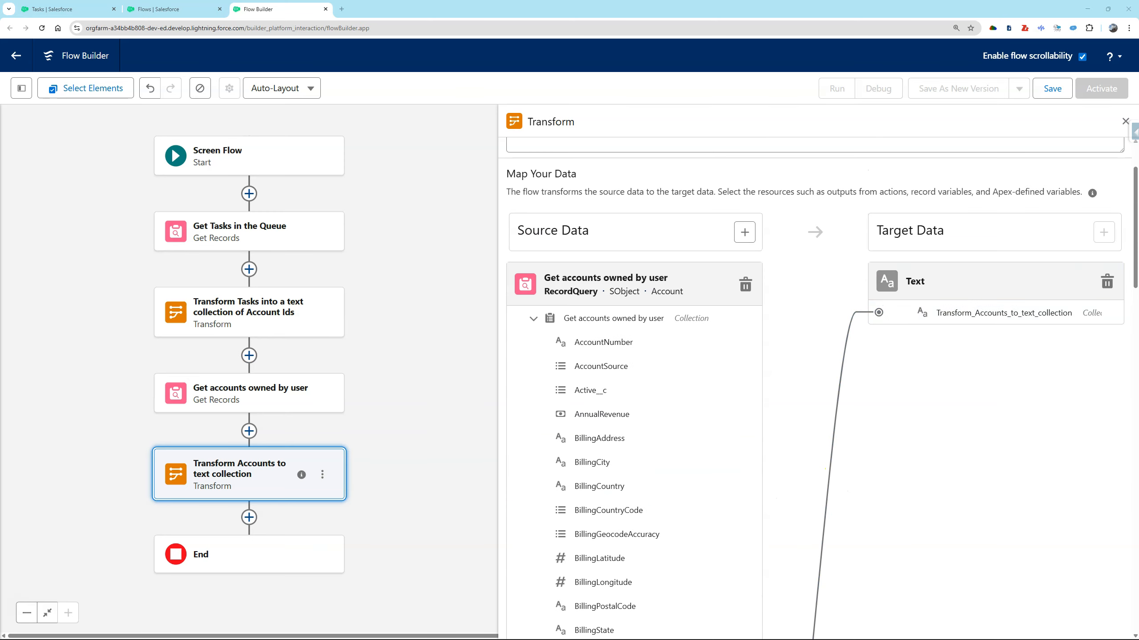
Add a Decision element after the accounts Transform, labeled "Tasks found?" and described as "did we get any tasks returned based on the previous gets".
click(249, 517)
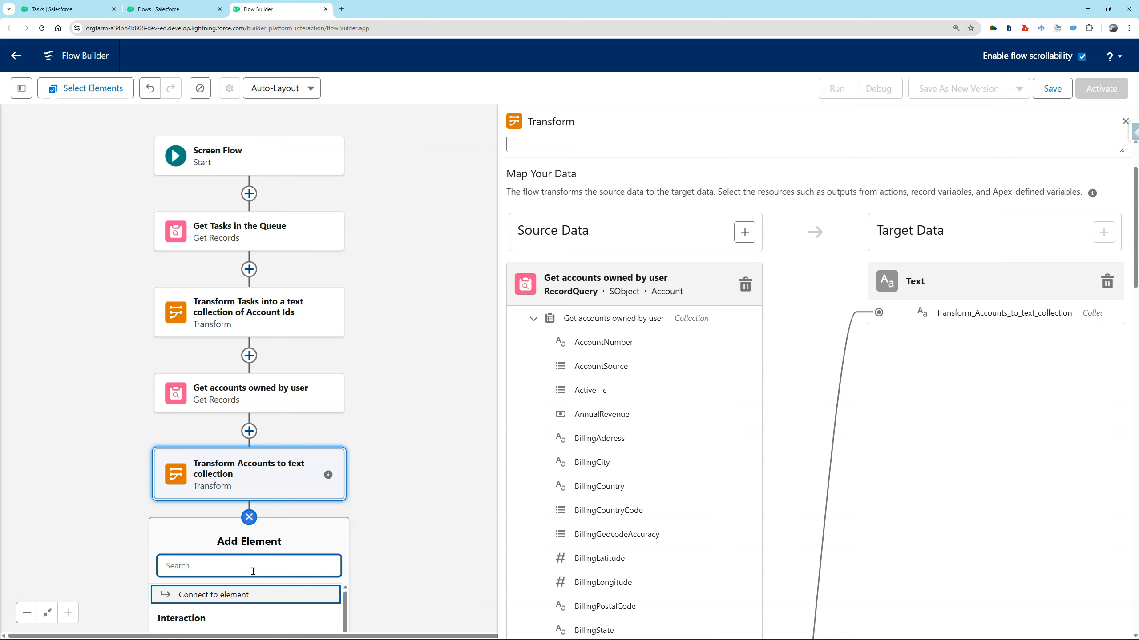
text(dec)
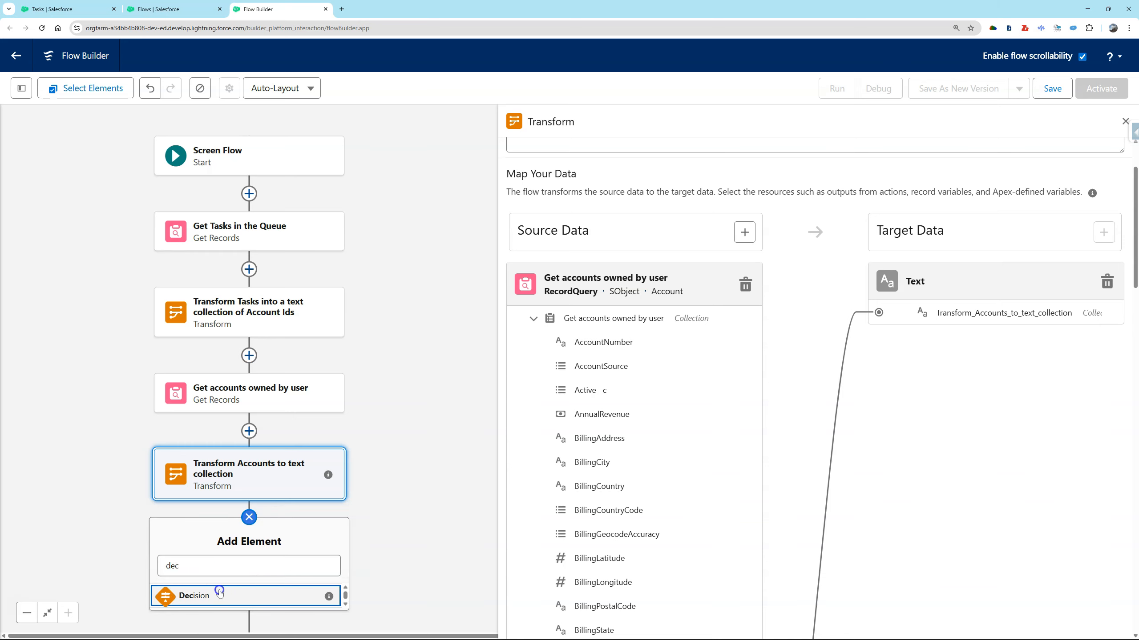
click(211, 595)
text(Tasks found?)
key(Tab)
key(Tab)
text(did we get any tasks returned based on the orevious gets)
Label the Decision's first outcome "Yes tasks found" and its default outcome "No tasks found".
click(652, 322)
text(Yes tasks fiund)
double_click(676, 326)
text(found)
key(Tab)
click(539, 341)
triple_click(647, 323)
text(No tasks found)
Give the Yes tasks found outcome the condition that the accounts from Get accounts owned by user Is Null False, and open the default outcome.
click(615, 291)
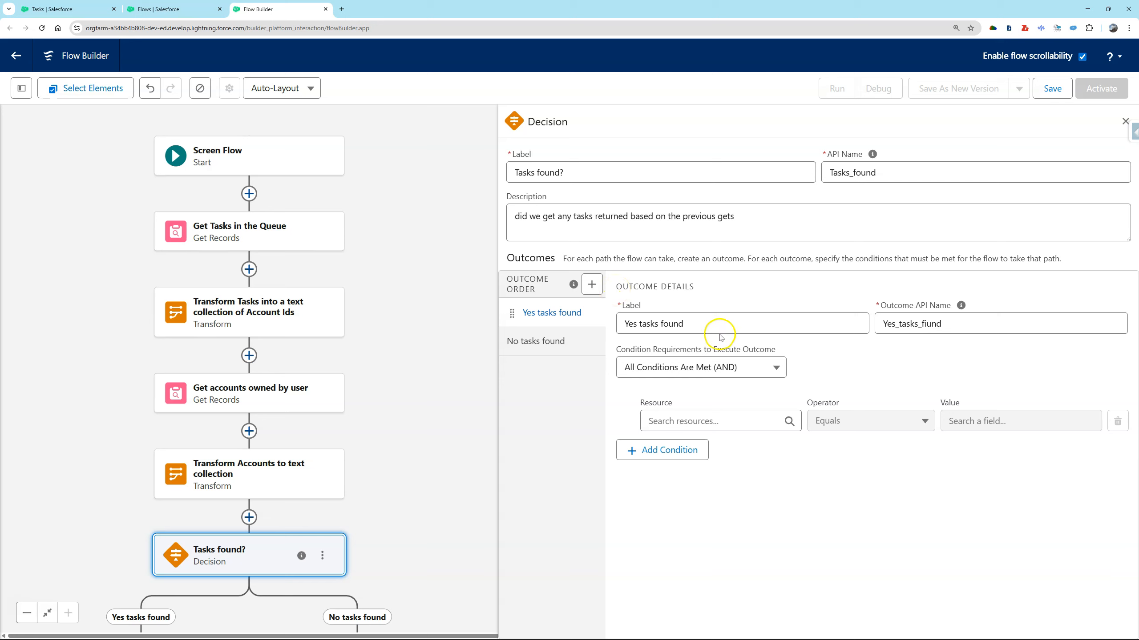
click(705, 421)
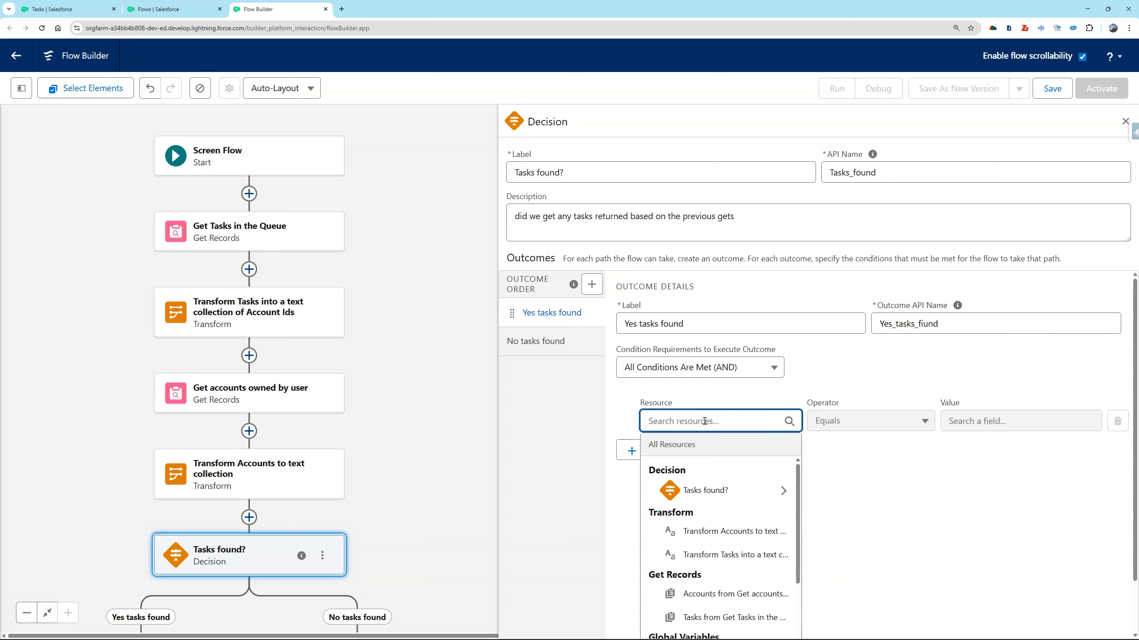
click(751, 599)
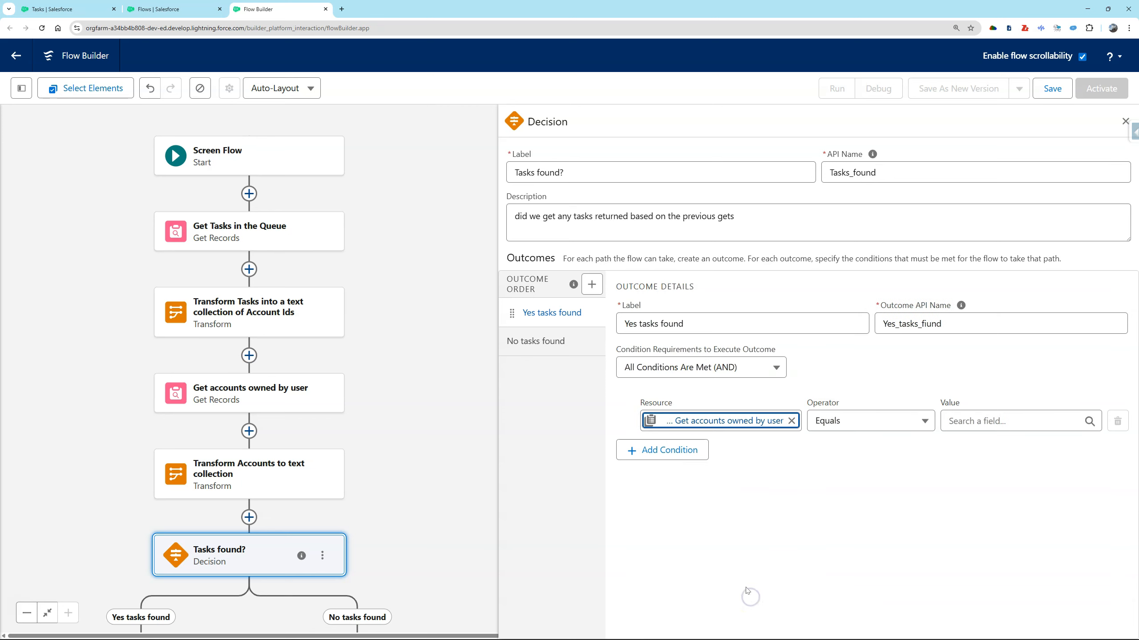
click(857, 425)
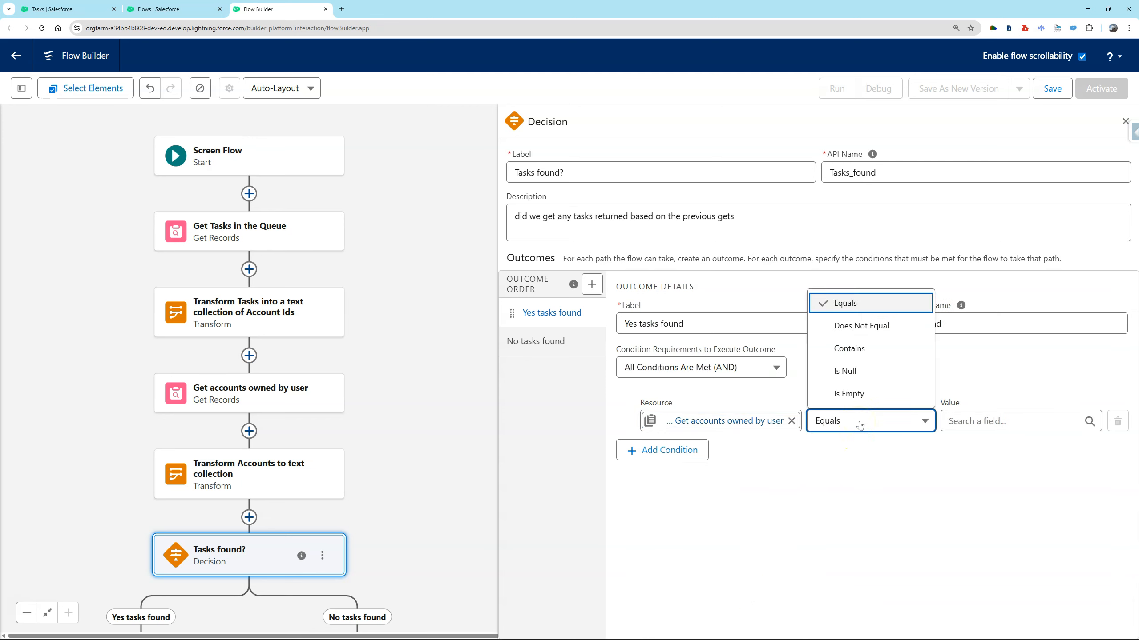
click(849, 372)
click(982, 424)
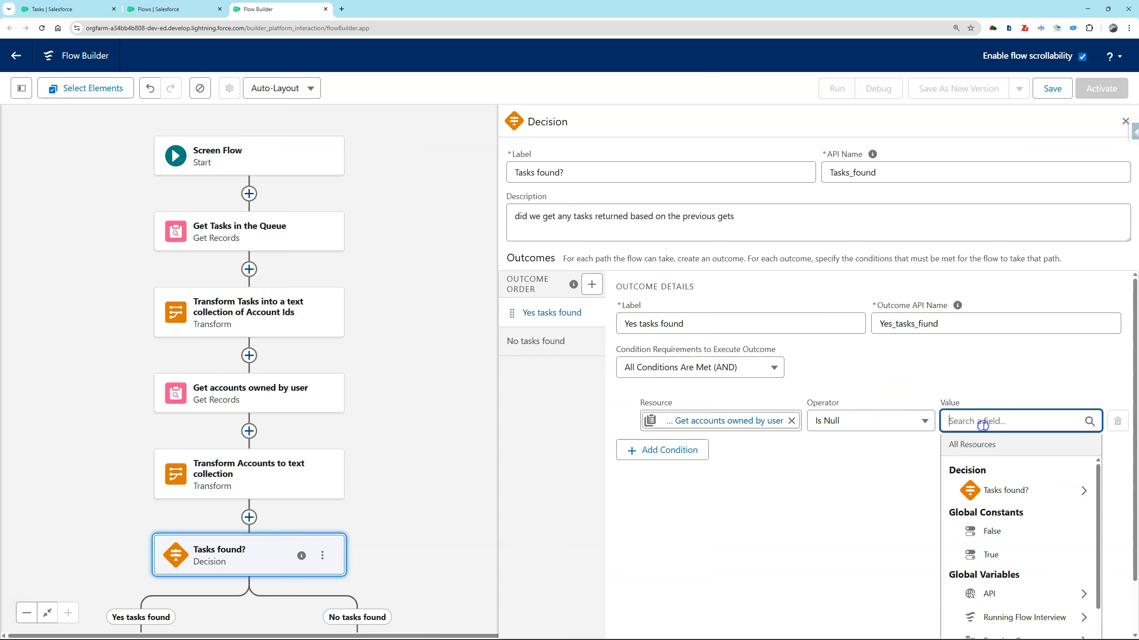
click(1014, 545)
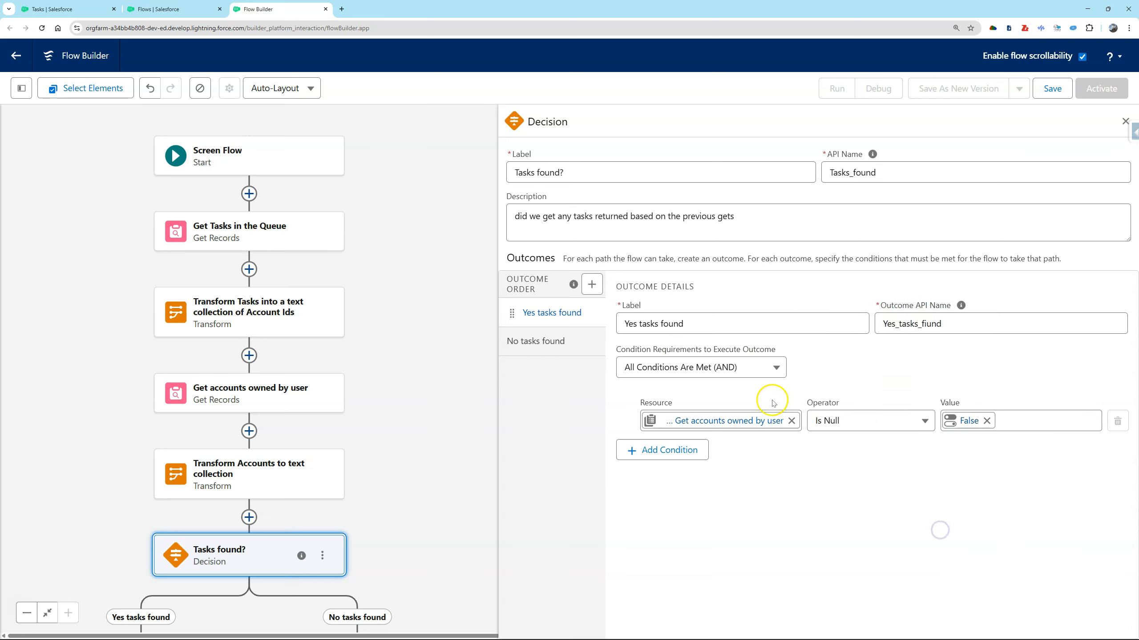
click(539, 342)
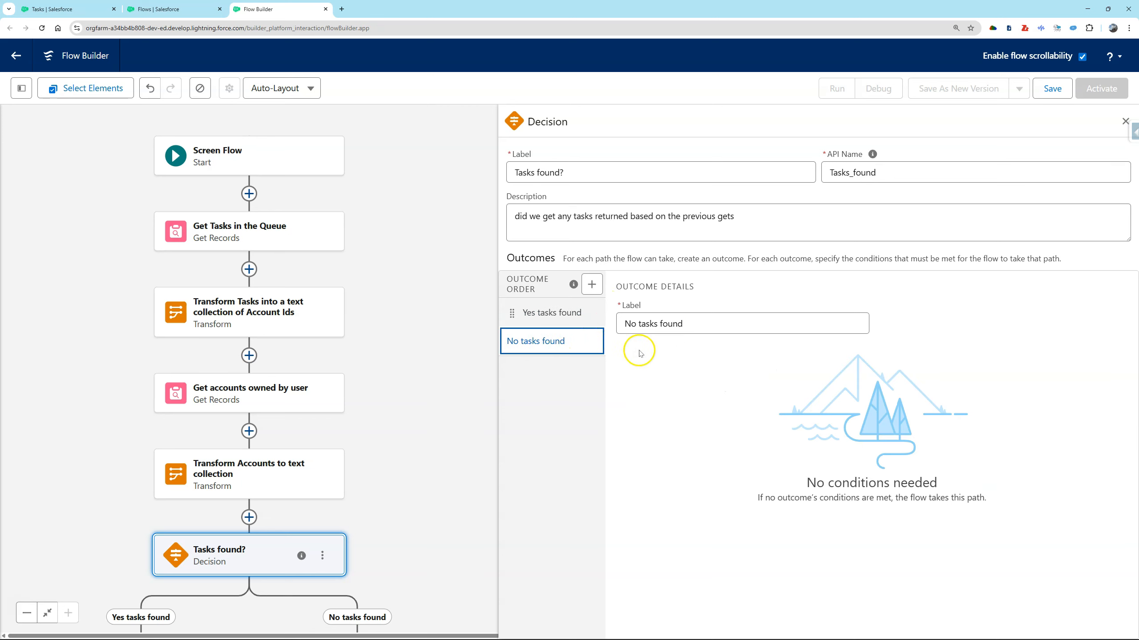
Add a Get Records element on the Yes tasks found path of the Decision.
drag(433, 533, 465, 277)
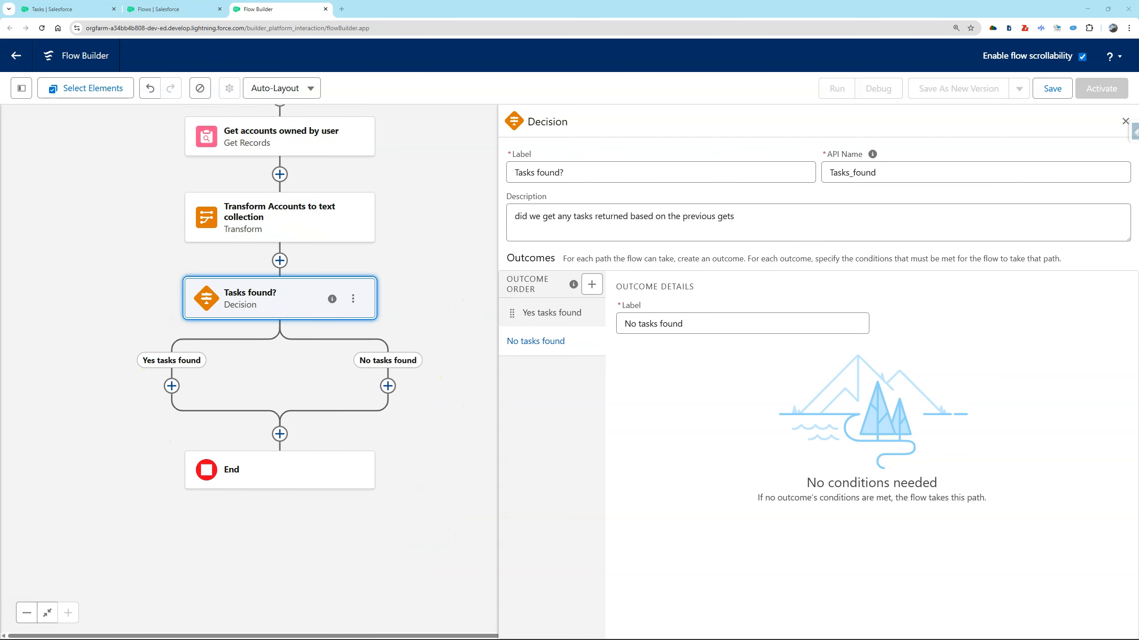
click(172, 386)
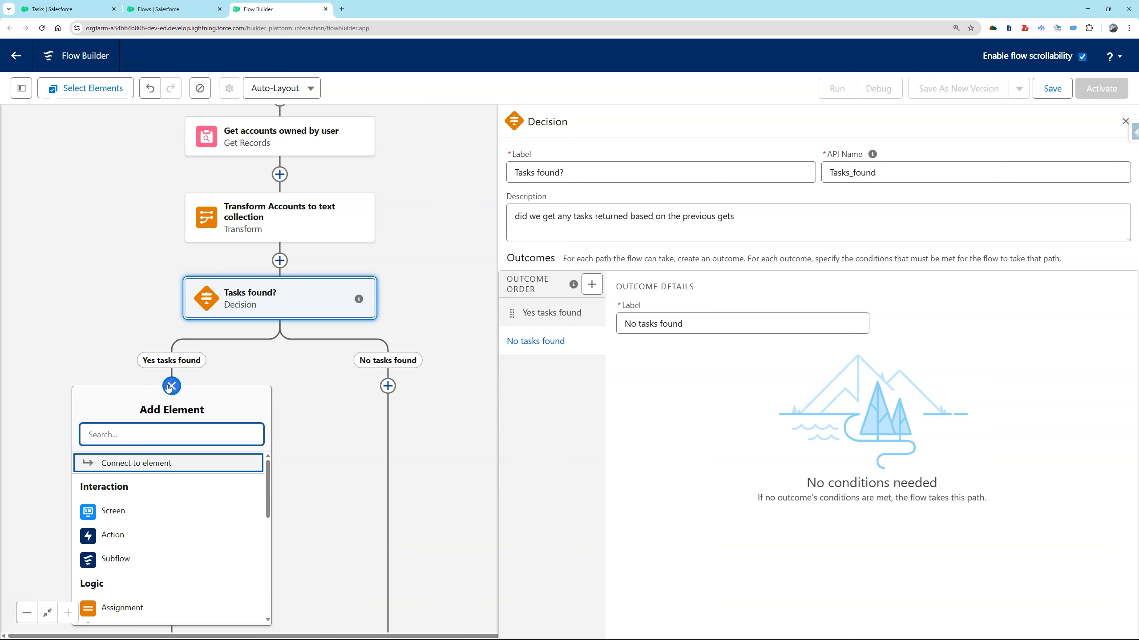
click(159, 440)
text(get)
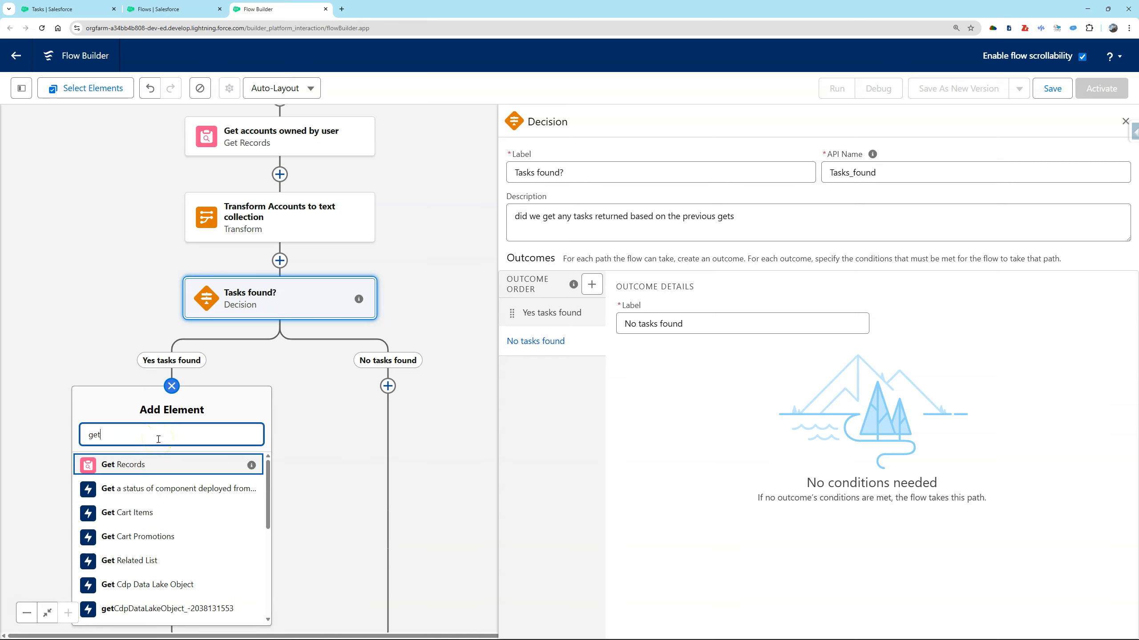
click(154, 463)
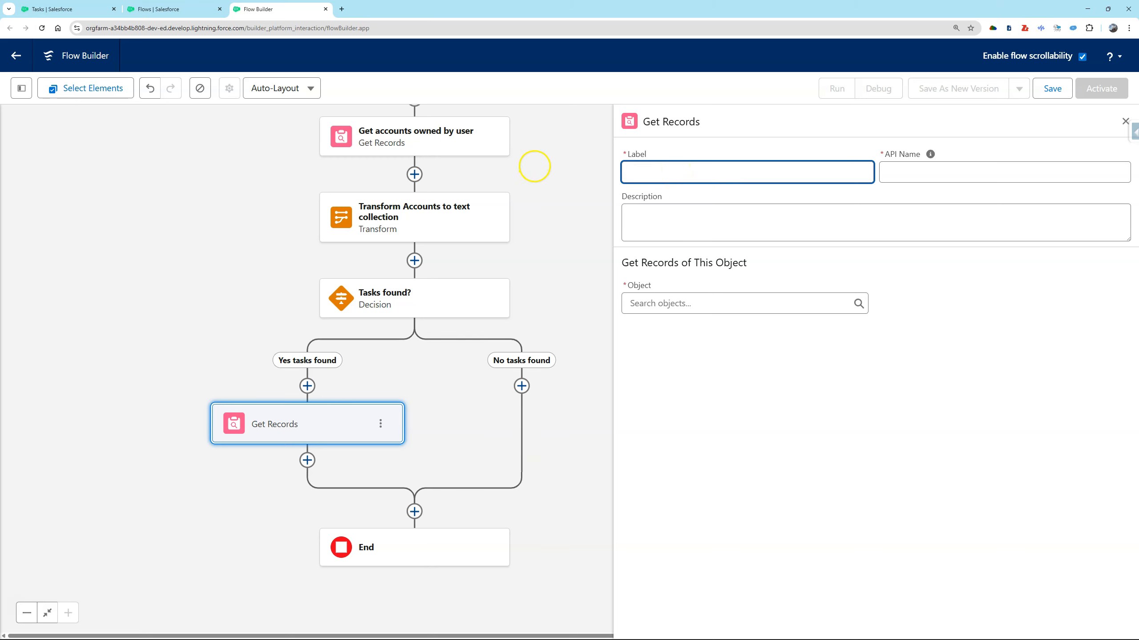
drag(533, 168, 534, 242)
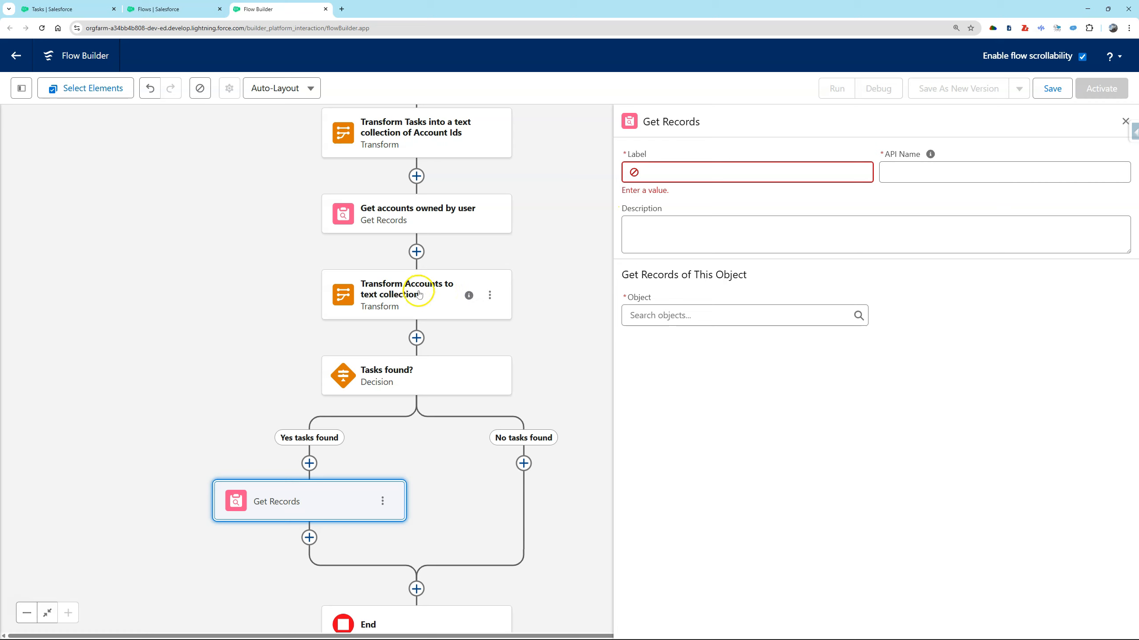
Label the new Get Records element "Get the User's Tasks" and describe it as "Using the account id text collection get tasks".
click(672, 172)
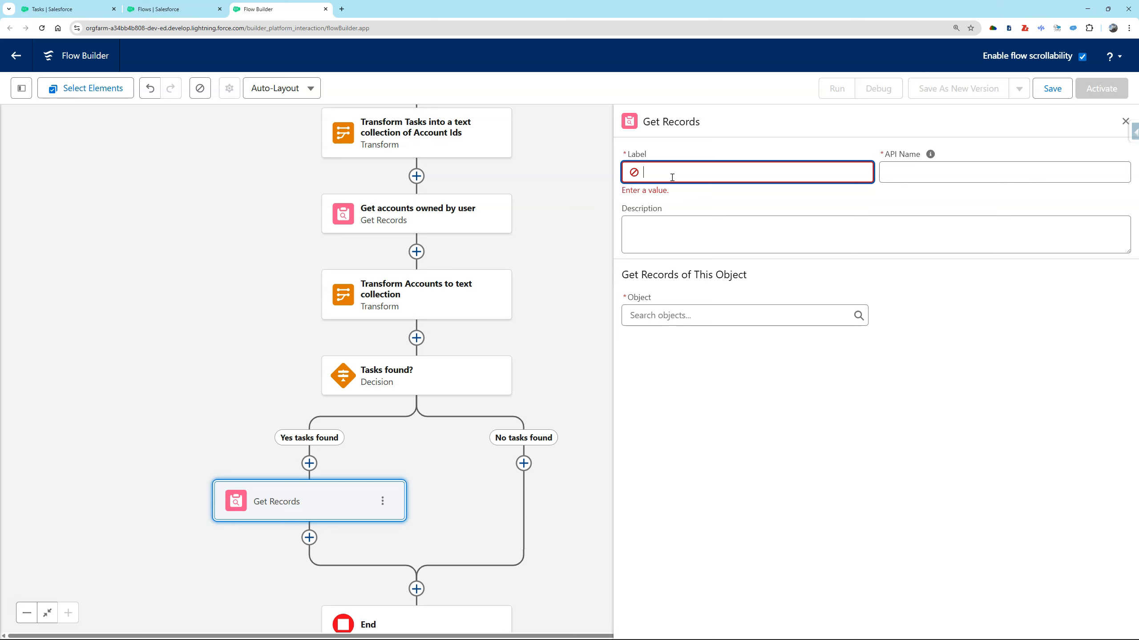
text(Get the User's Tasks)
key(Tab)
key(Tab)
text(Using the two)
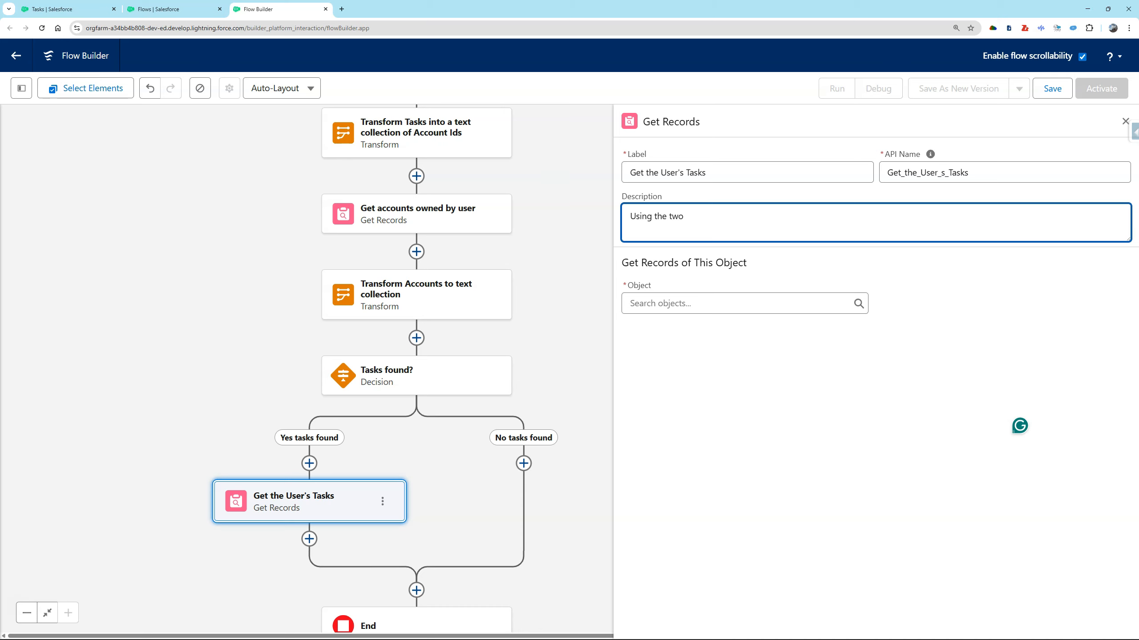
double_click(674, 216)
text(account id text collection get )
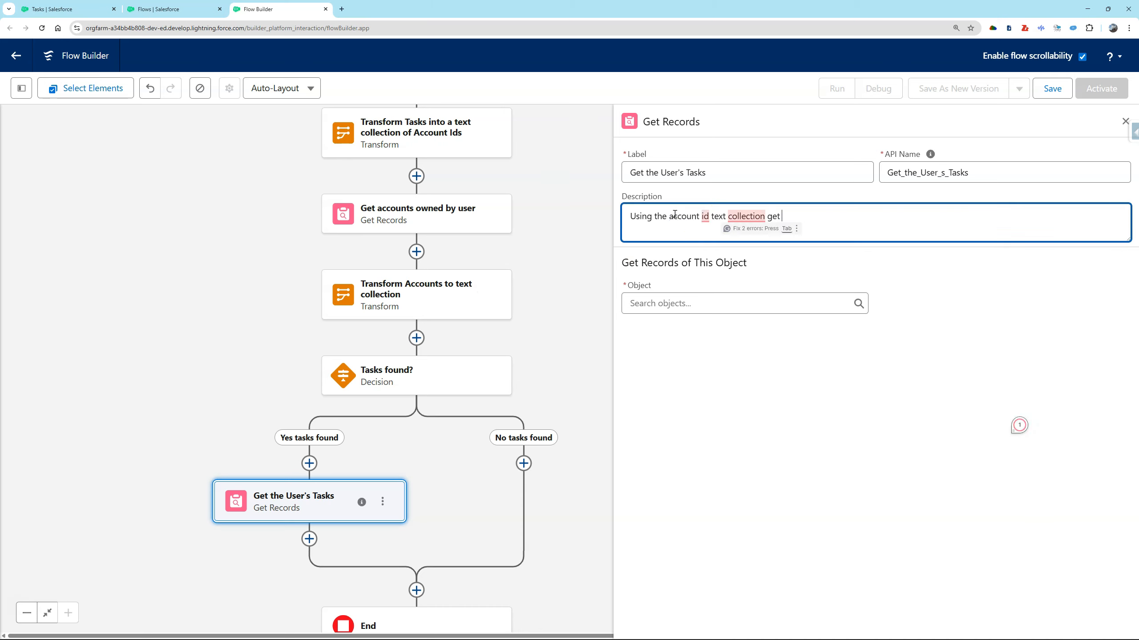
text(tasks)
Set the object of Get the User's Tasks to Task.
click(737, 304)
text(taks)
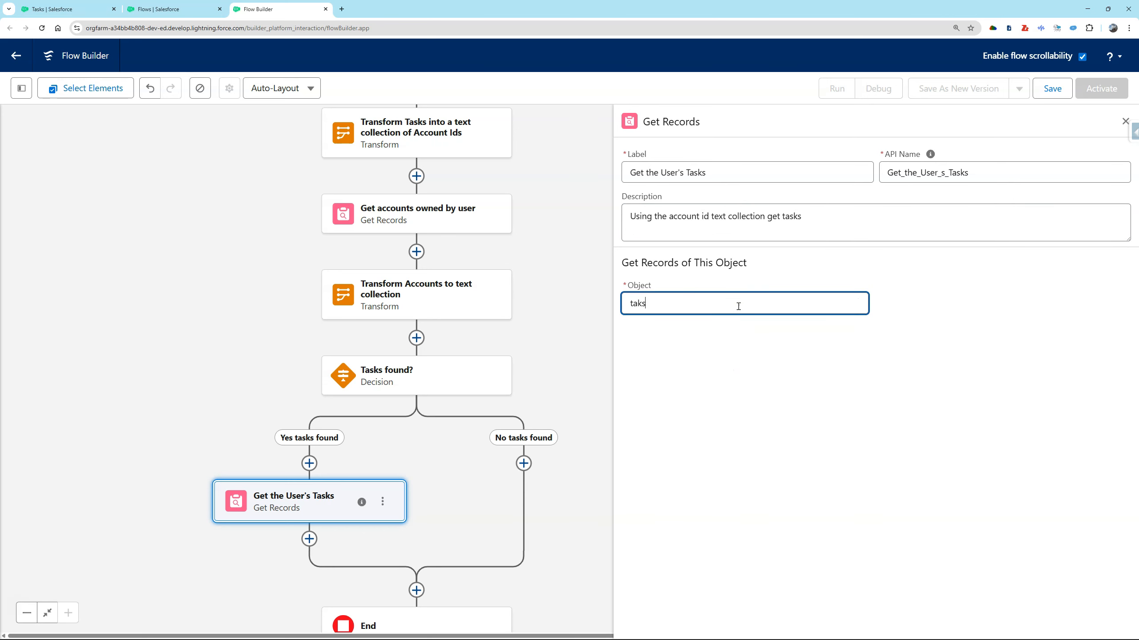
key(BackSpace)
key(BackSpace)
text(s)
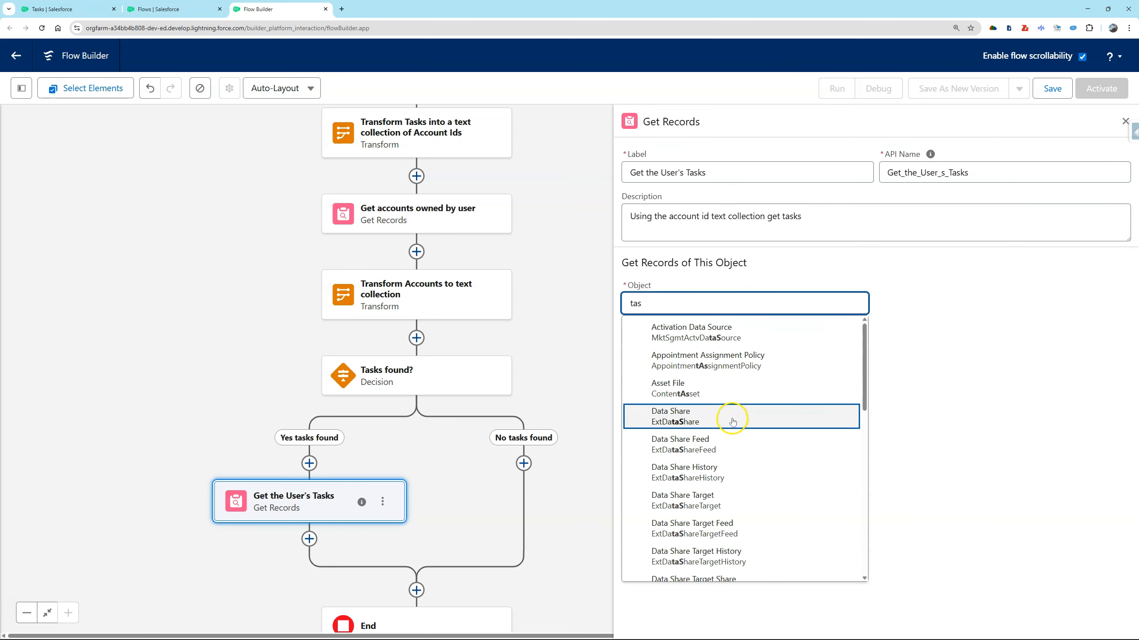
text(k)
click(718, 366)
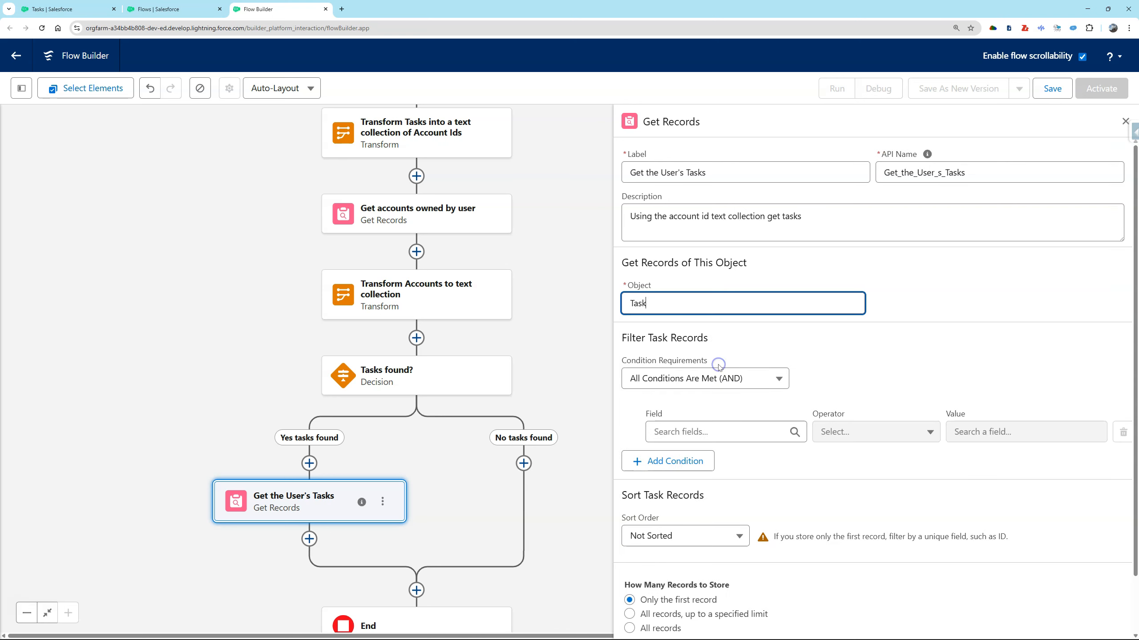
Filter the Task records to those whose Account ID is In the Transform Accounts to text collection resource.
click(720, 432)
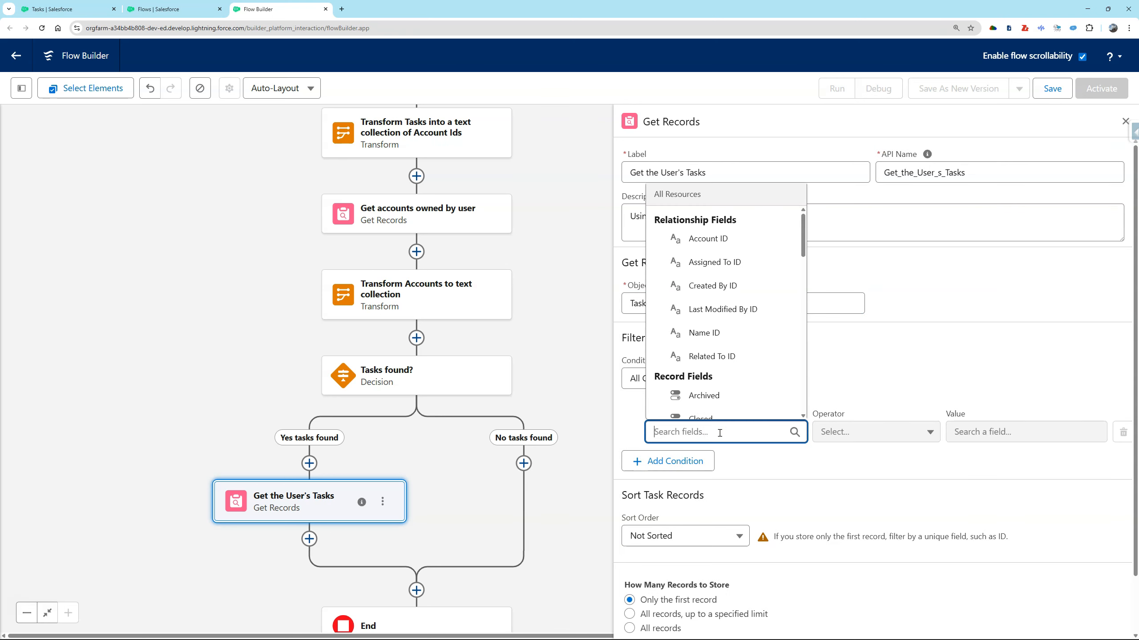
click(707, 237)
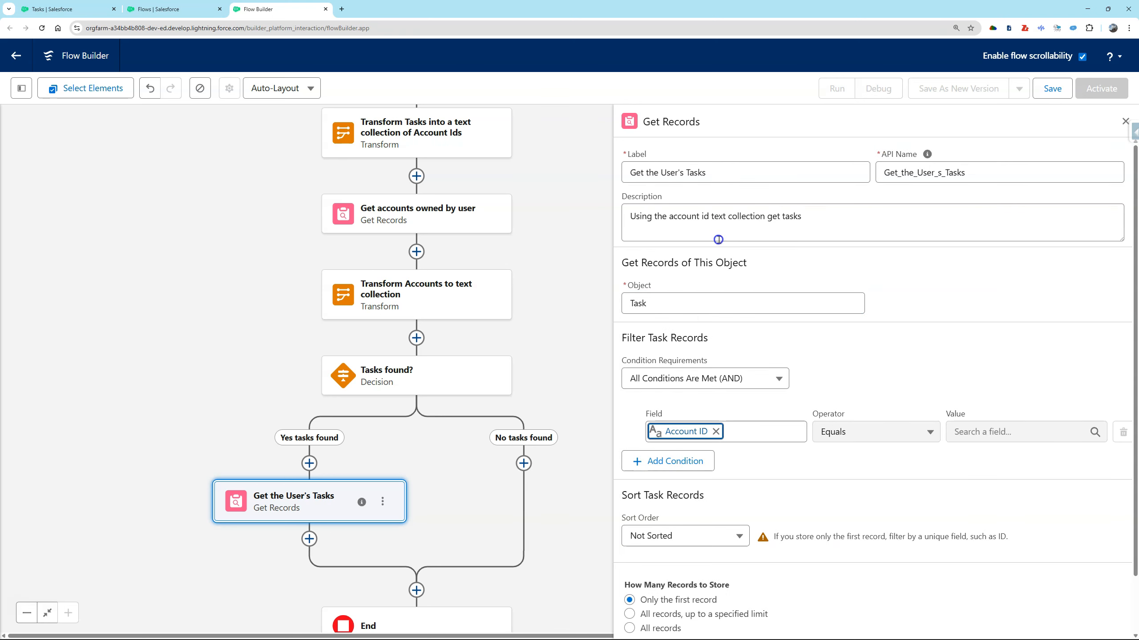
click(890, 431)
click(863, 364)
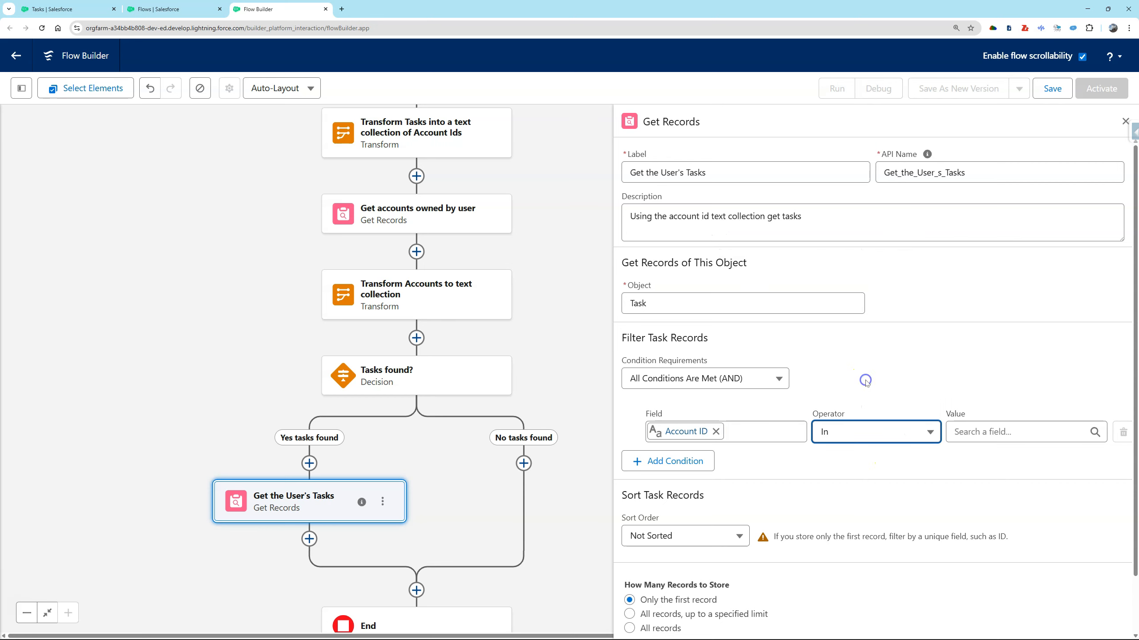
click(1035, 433)
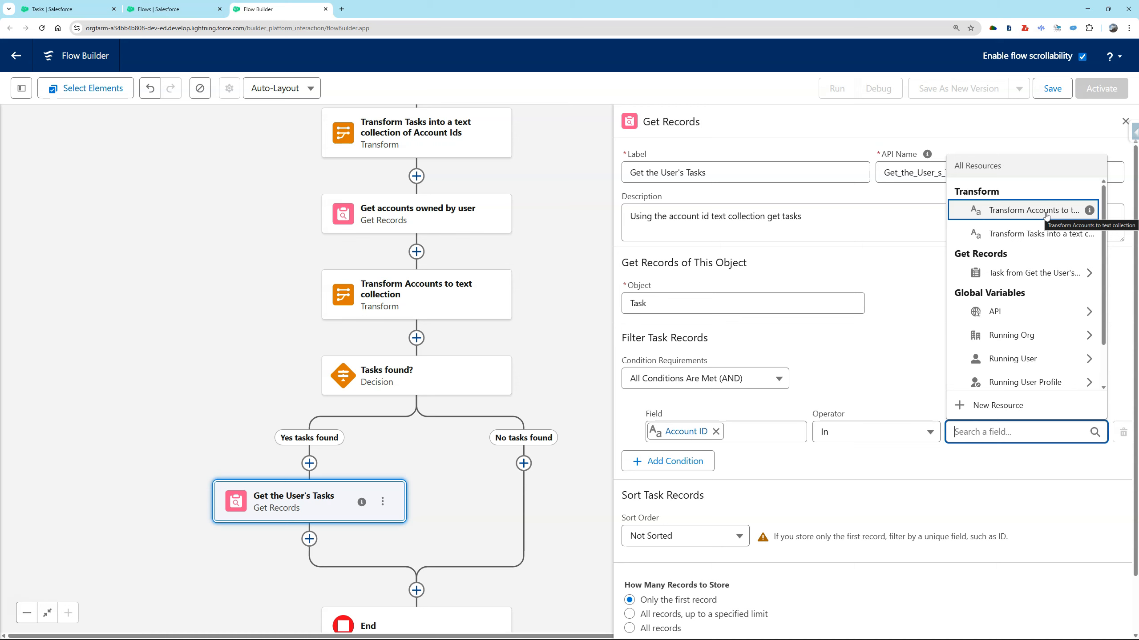
click(1045, 215)
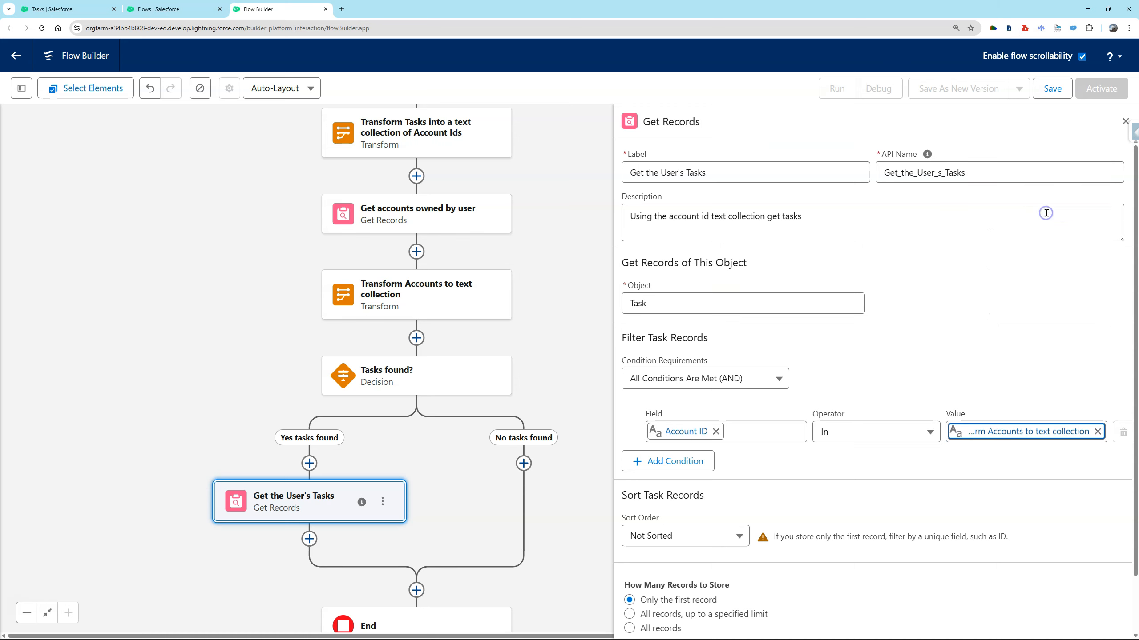
click(310, 463)
text(f)
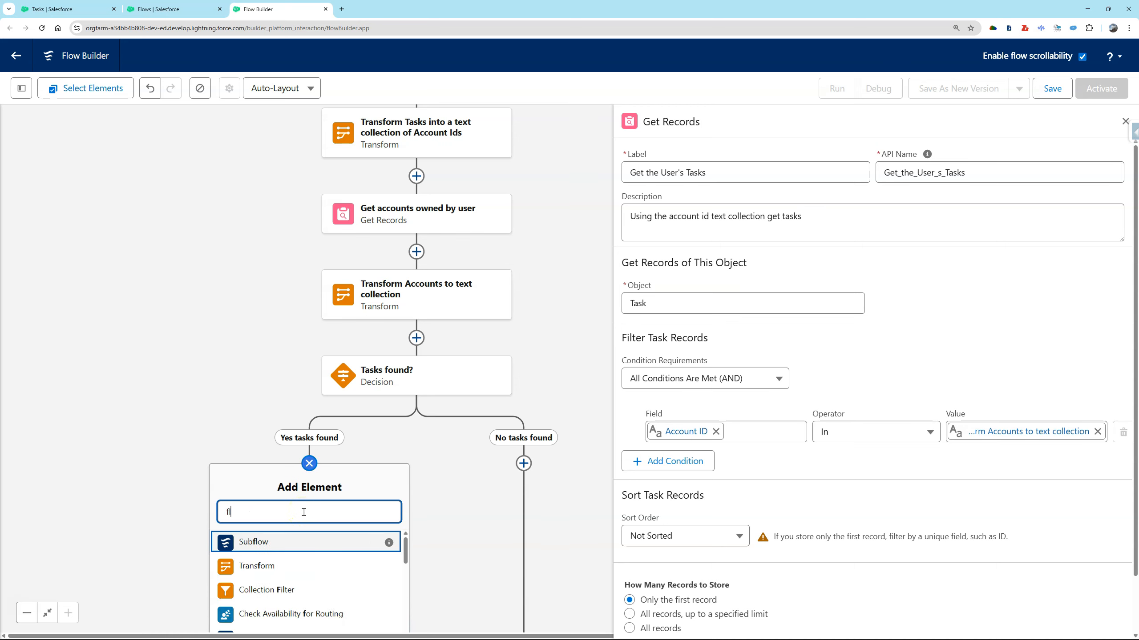
text(i)
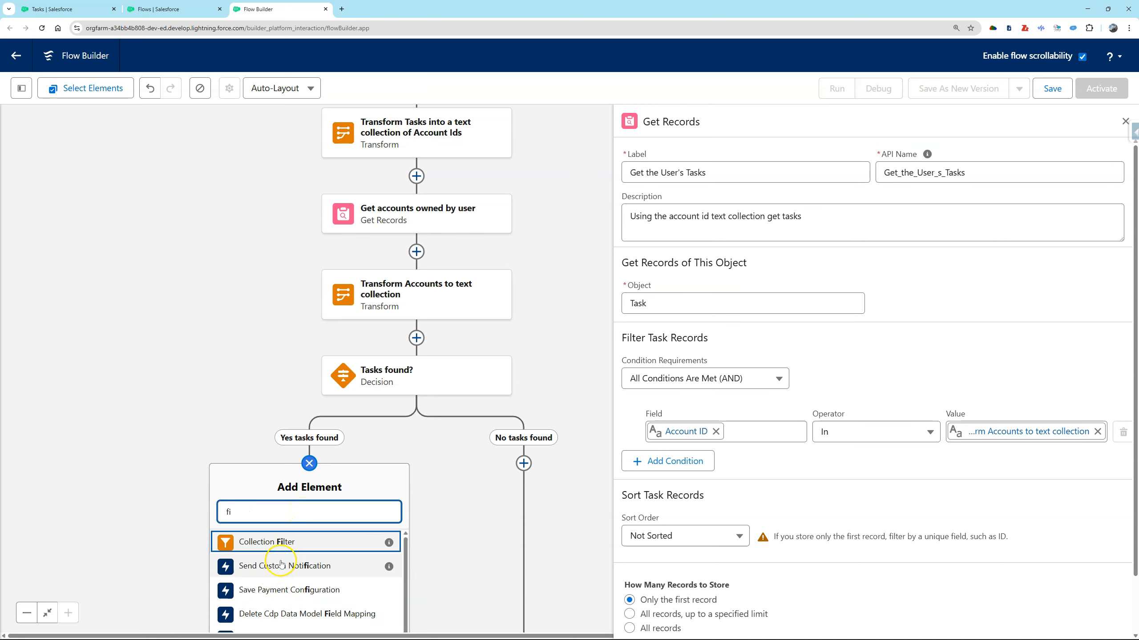
click(285, 543)
click(656, 319)
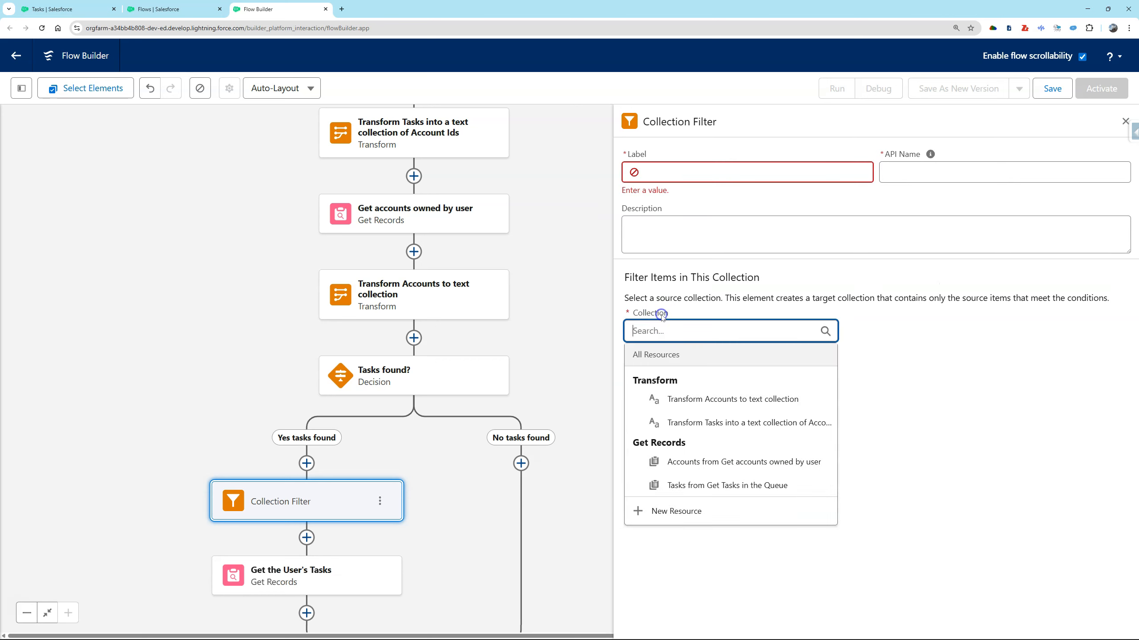
click(731, 424)
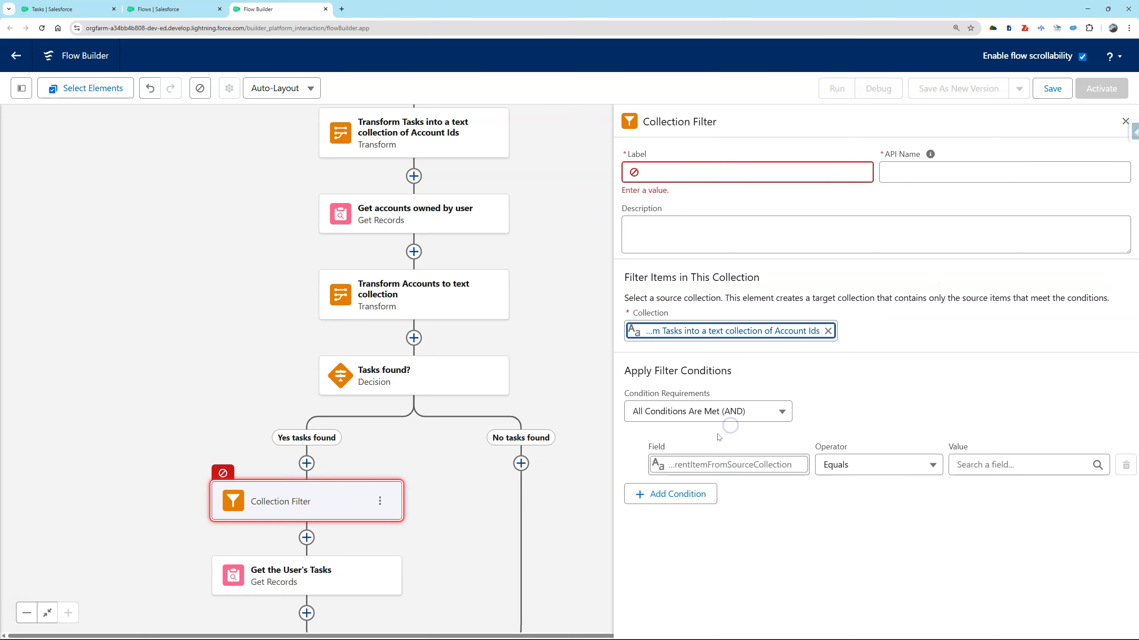
click(893, 471)
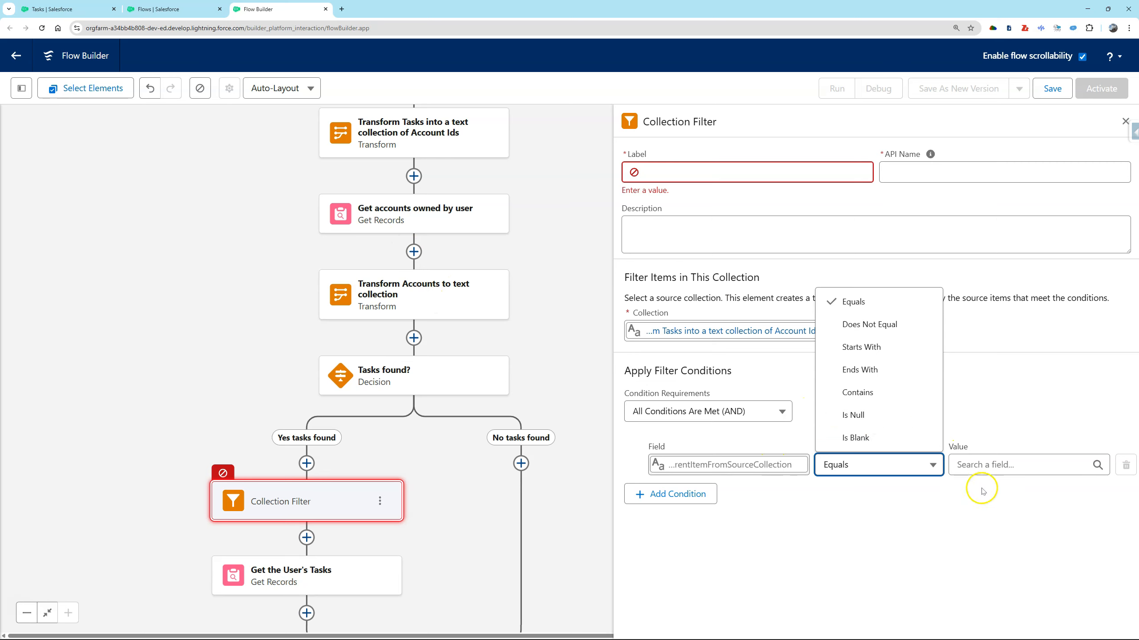
click(380, 501)
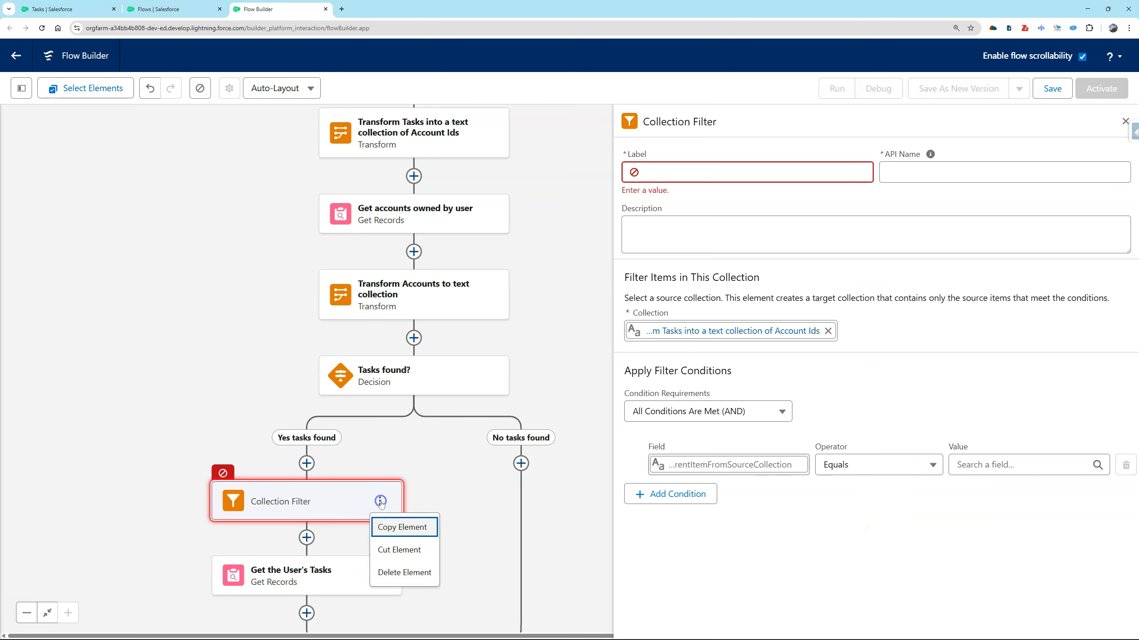
click(398, 574)
Sort the Task records of Get the User's Tasks in ascending order by ActivityDate.
click(291, 502)
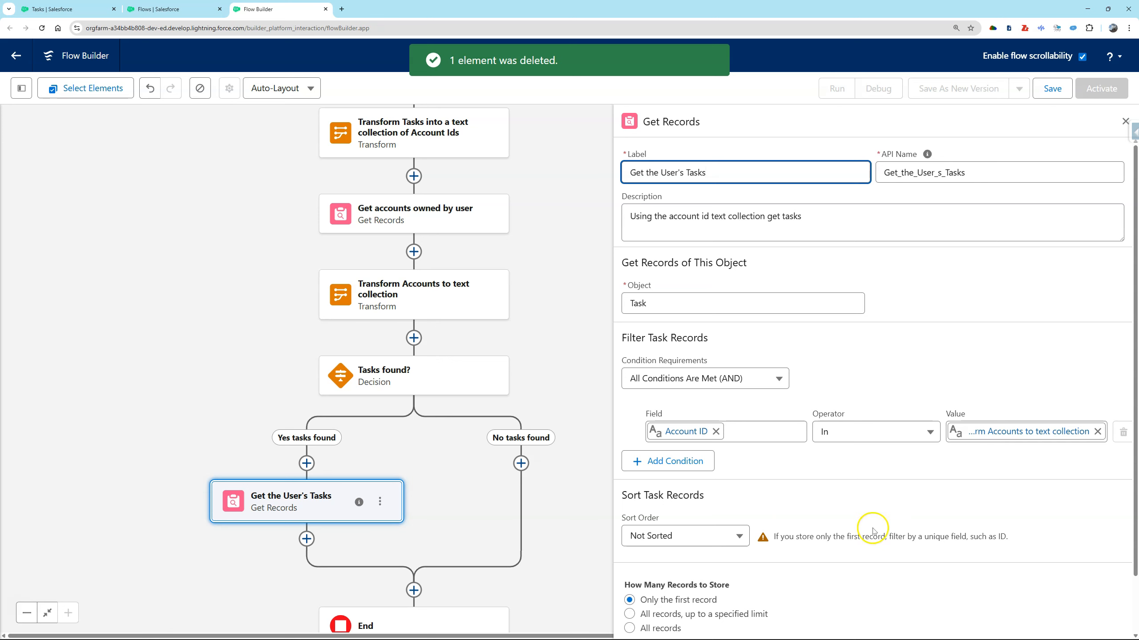
click(659, 535)
click(685, 462)
click(767, 535)
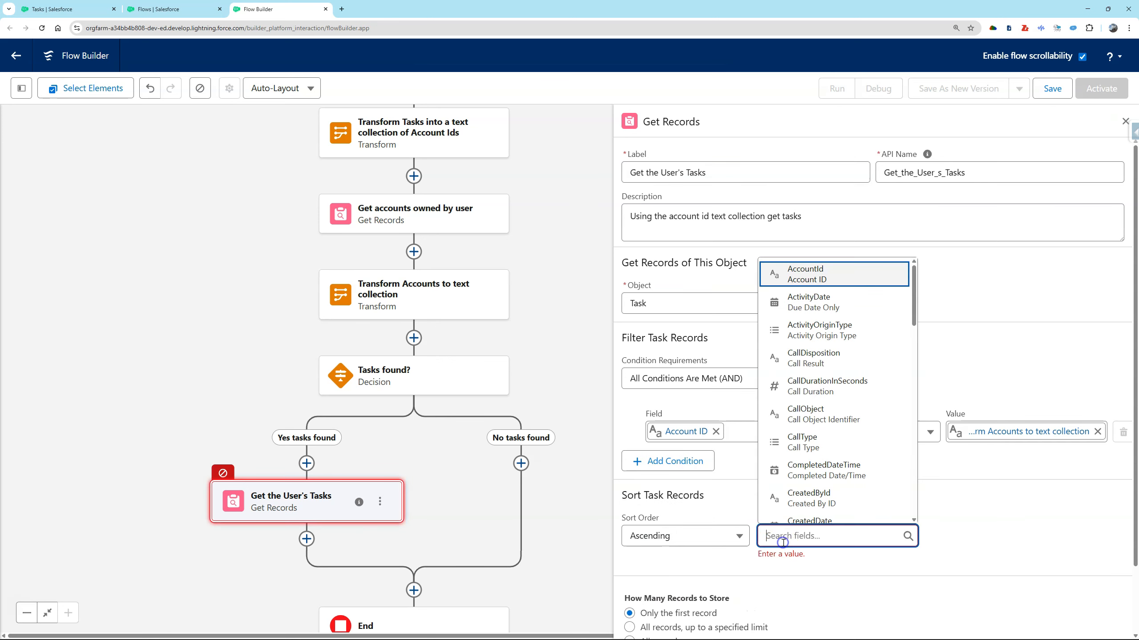
click(877, 310)
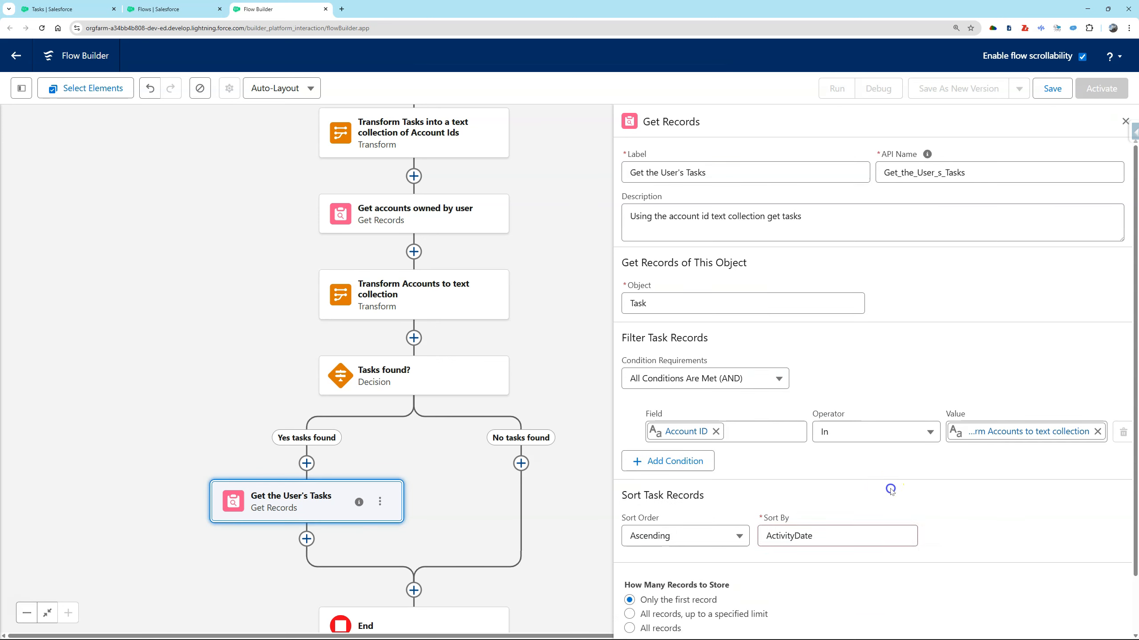
Store all Task records up to a specified limit, with a maximum of 2 records.
scroll(890, 486, down, 2)
click(693, 549)
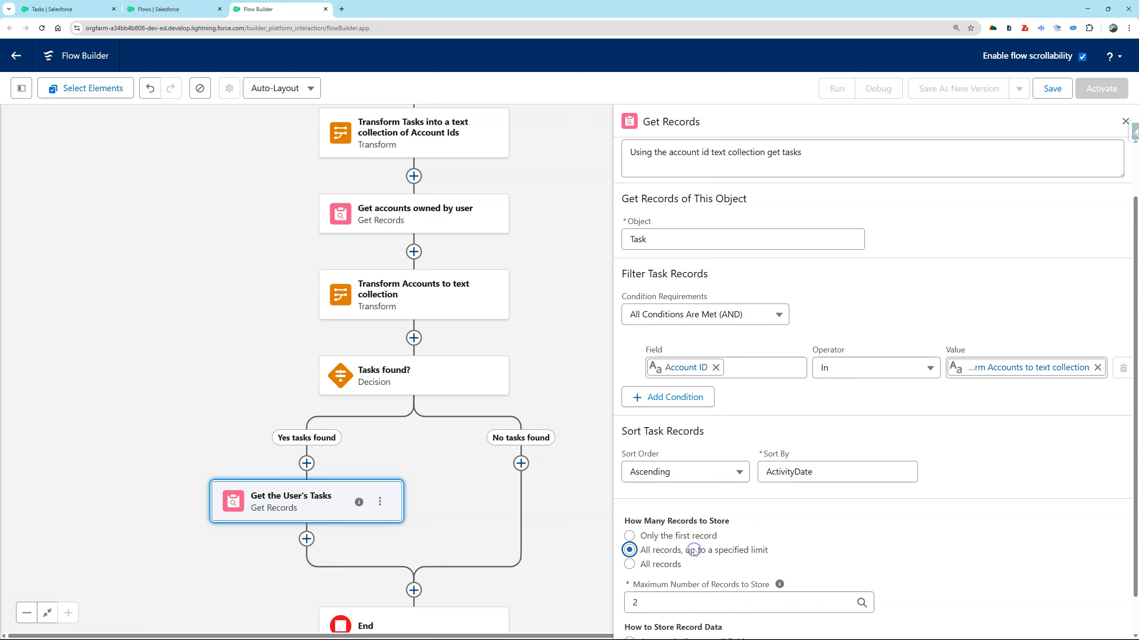
scroll(688, 547, down, 1)
click(686, 554)
text(2)
click(899, 580)
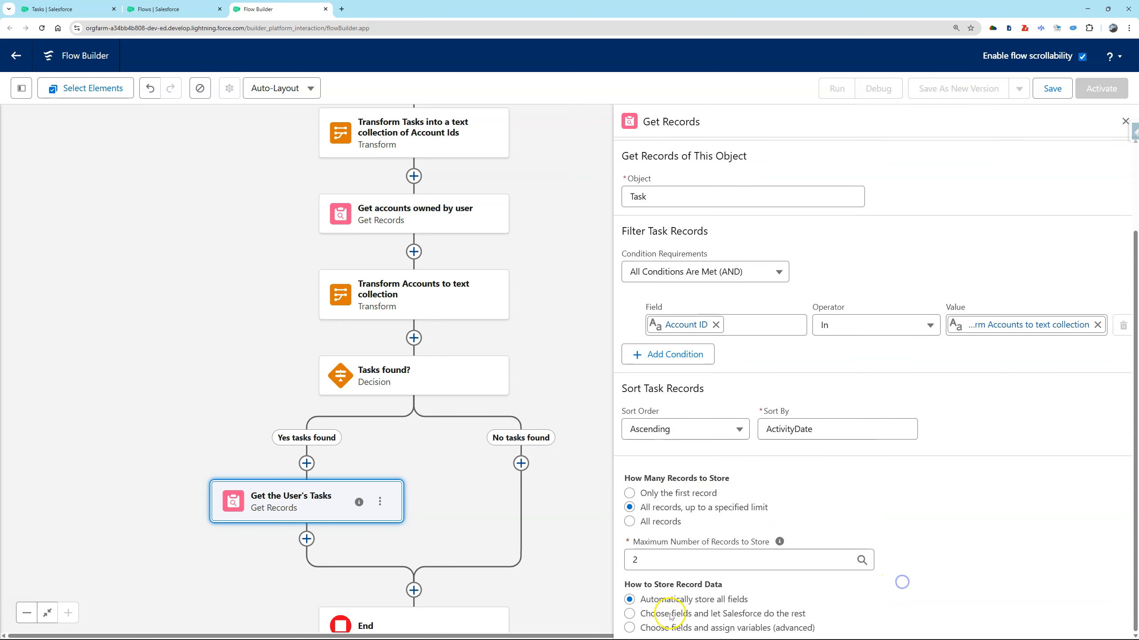
Add a Screen element after Get the User's Tasks.
scroll(519, 506, down, 4)
click(326, 360)
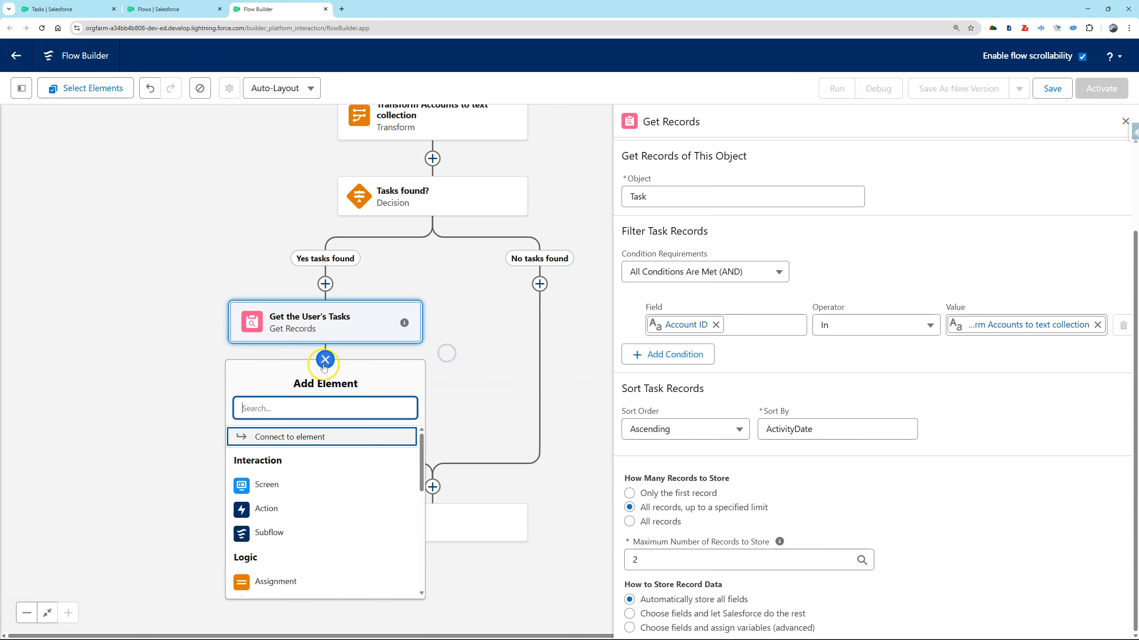
click(376, 482)
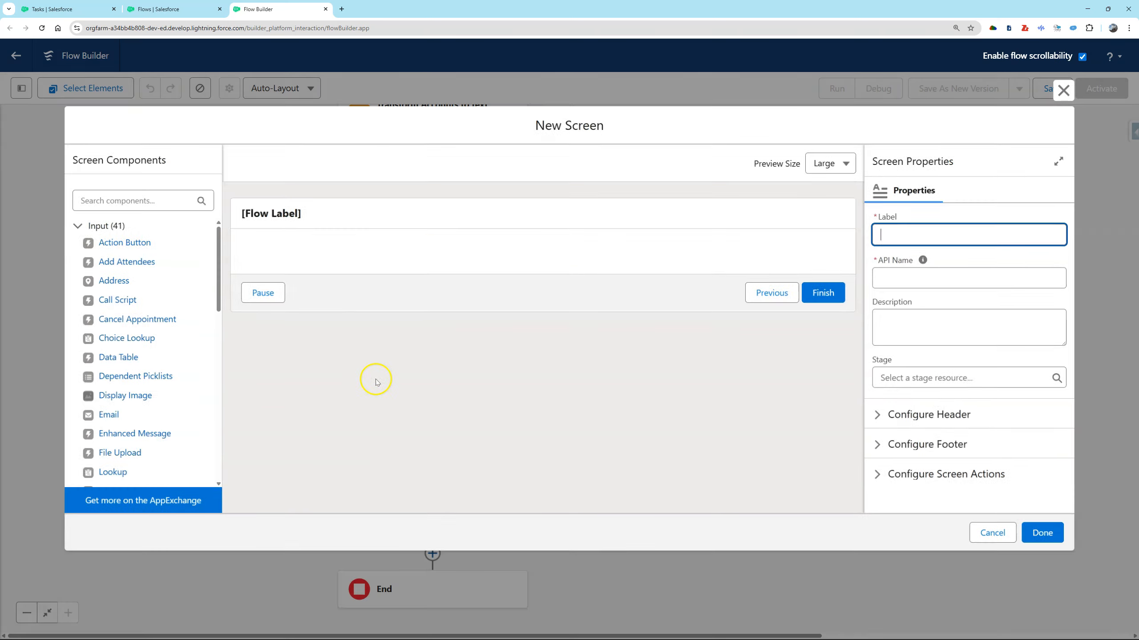
click(361, 213)
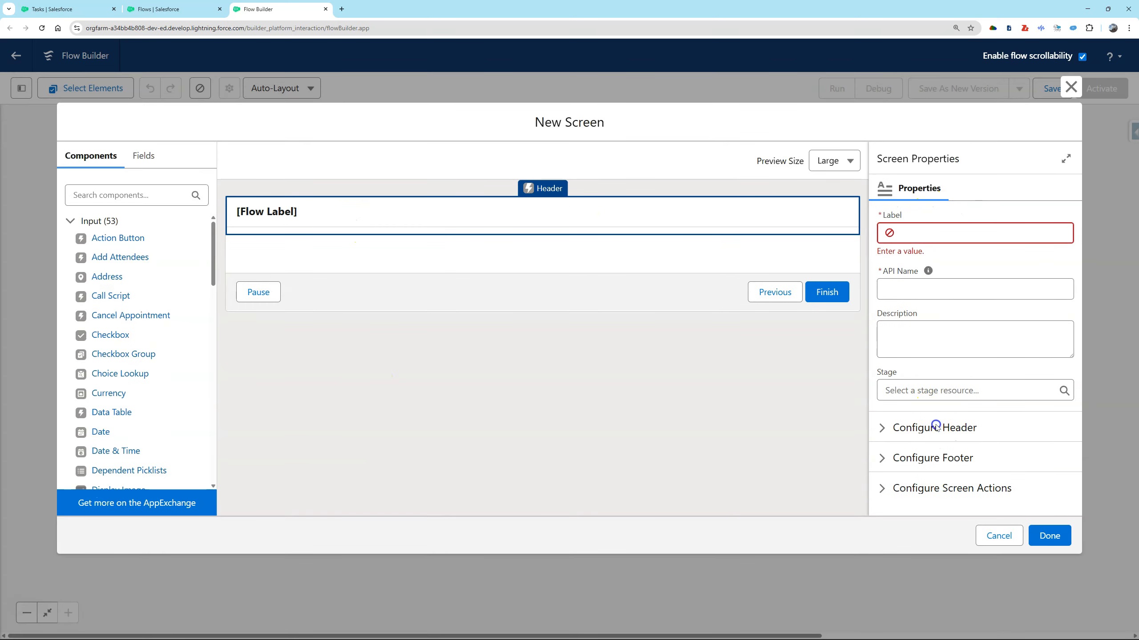
Label the new screen "Screen1" and hide its header and footer.
click(894, 431)
click(882, 450)
click(935, 233)
text(Screen1)
key(Tab)
scroll(947, 280, down, 2)
click(881, 464)
click(881, 488)
scroll(147, 305, down, 8)
Add a Data Table with API name Datatable to the screen, using the tasks from Get_the_User_s_Tasks as its source collection.
scroll(147, 305, up, 6)
drag(112, 326, 394, 214)
click(913, 225)
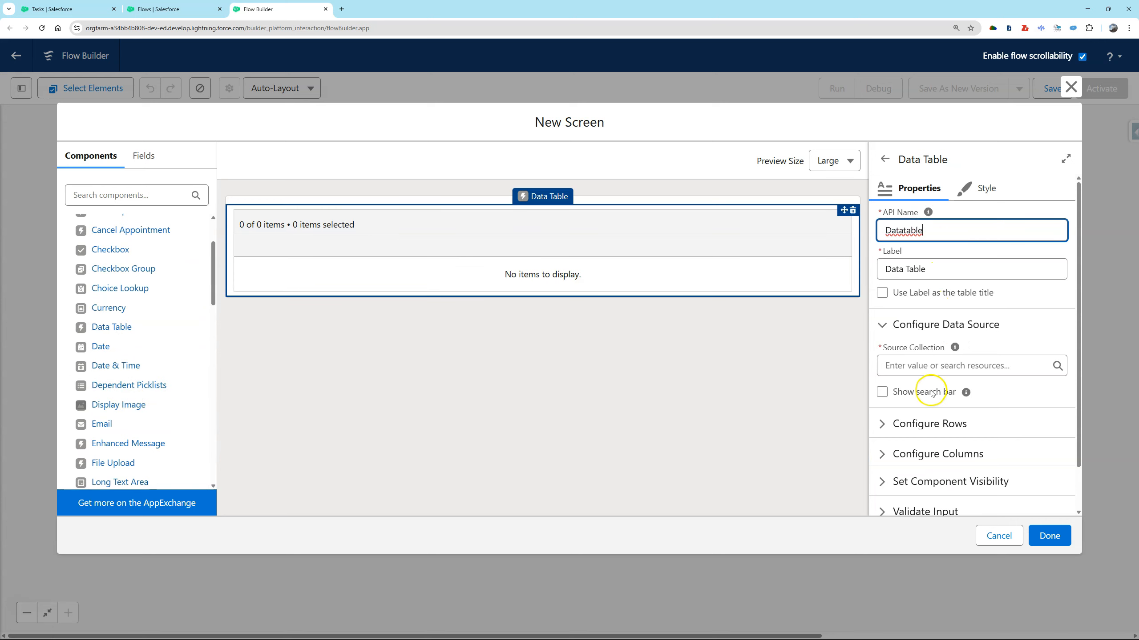
click(931, 368)
click(956, 496)
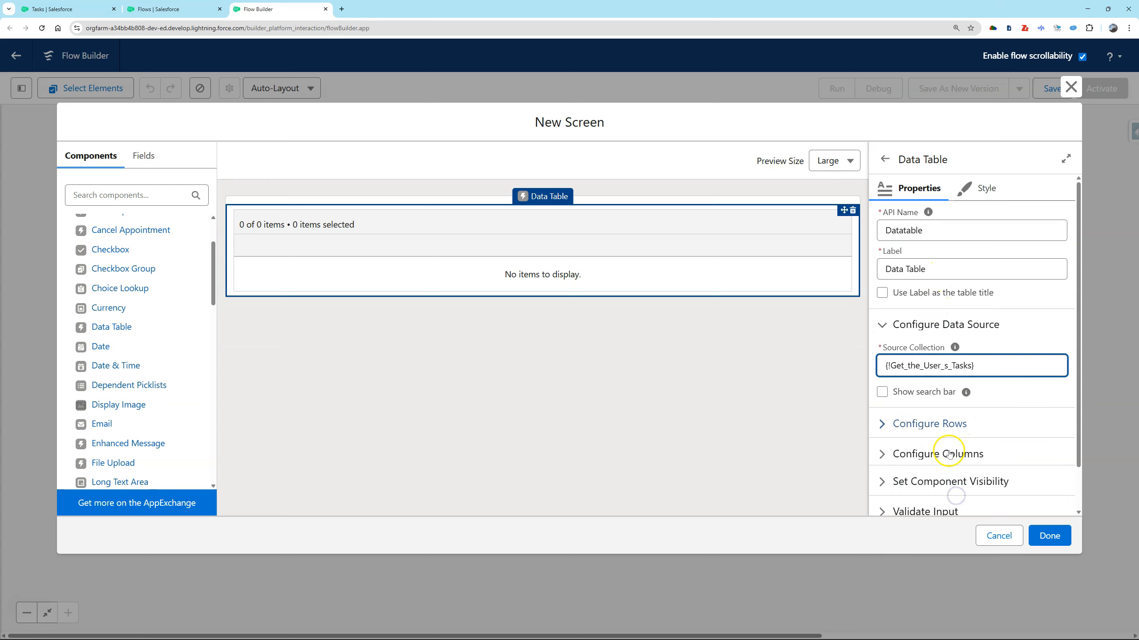
Configure the data table's first two columns as Account ID and Status.
click(951, 453)
click(918, 263)
click(937, 379)
click(1031, 455)
click(928, 403)
click(958, 469)
text(stat)
click(955, 450)
scroll(954, 451, down, 2)
click(1038, 483)
Add a third data table column with ActivityDate as its source field.
click(927, 402)
click(924, 469)
click(950, 214)
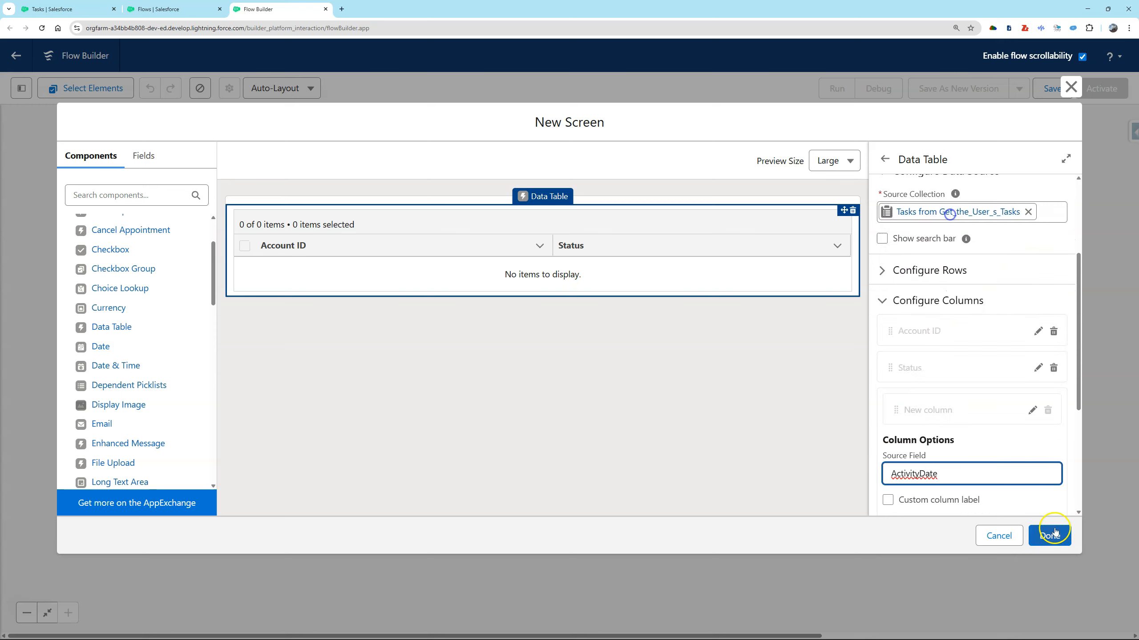
scroll(1038, 483, down, 2)
click(1038, 484)
Adjust the data table's row configuration and finish the screen.
scroll(958, 442, up, 4)
click(949, 414)
click(892, 464)
scroll(1002, 456, down, 3)
click(1049, 536)
Start saving the flow with the label "Screen Flow: Task - Find next tasks to do" and API name Screen_Flow_Task_Find_next_tasks_to_do.
key(ctrl+s)
click(442, 305)
text(Sc)
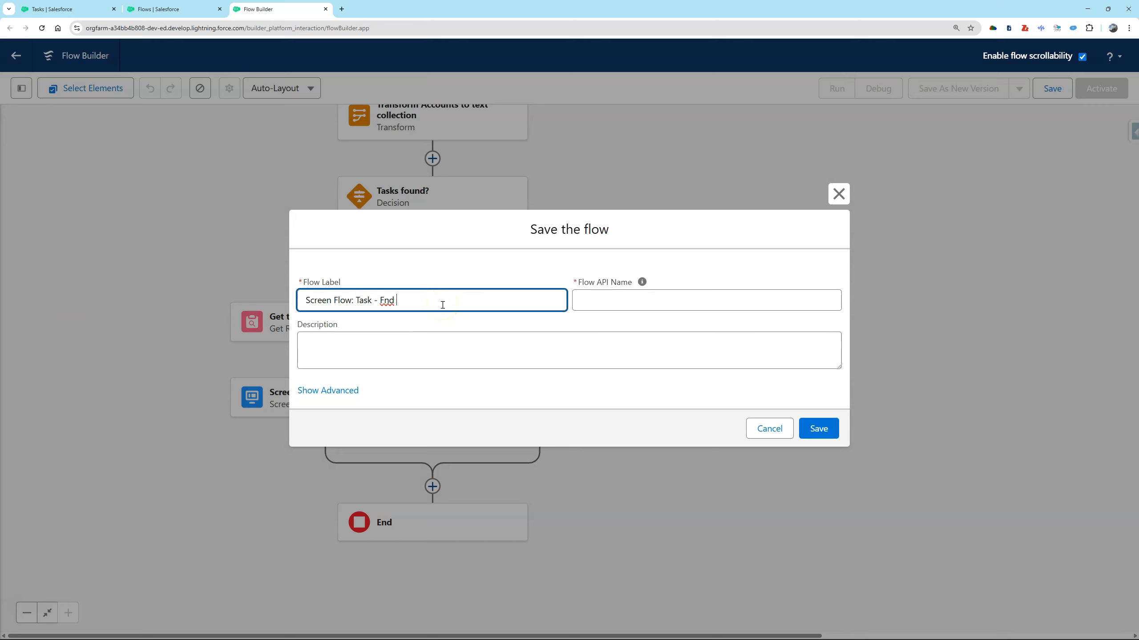
text(reen Flow: Task - Find next tasks to do)
click(384, 302)
text(i)
key(Tab)
Add a flow description beginning "Based on business logic find the next task" and save the flow.
click(542, 345)
text(Bs)
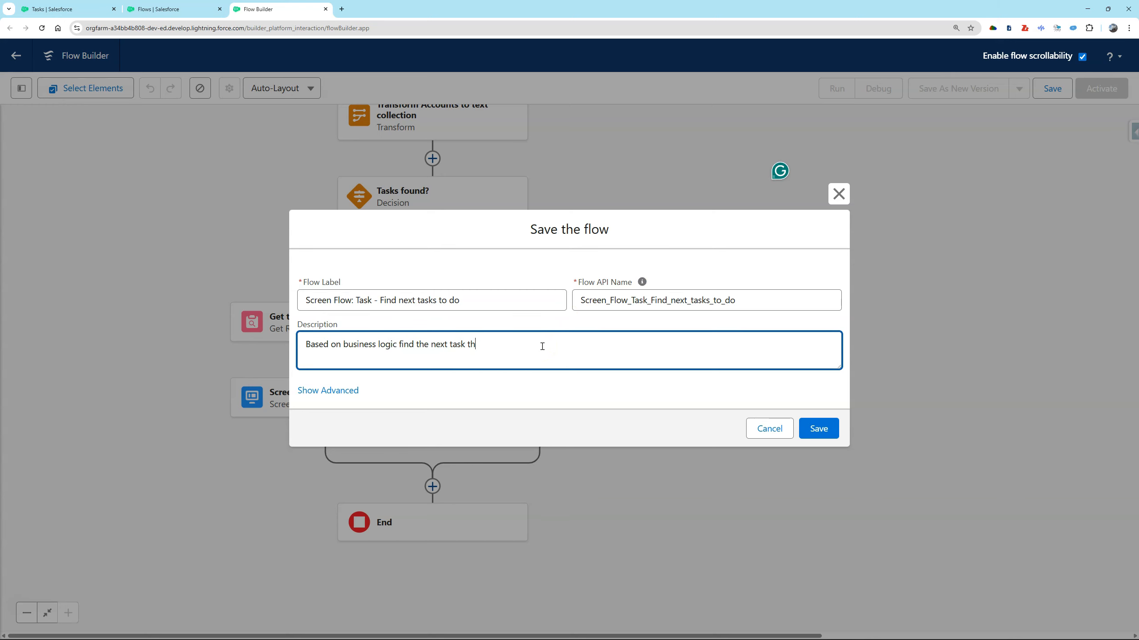
click(826, 426)
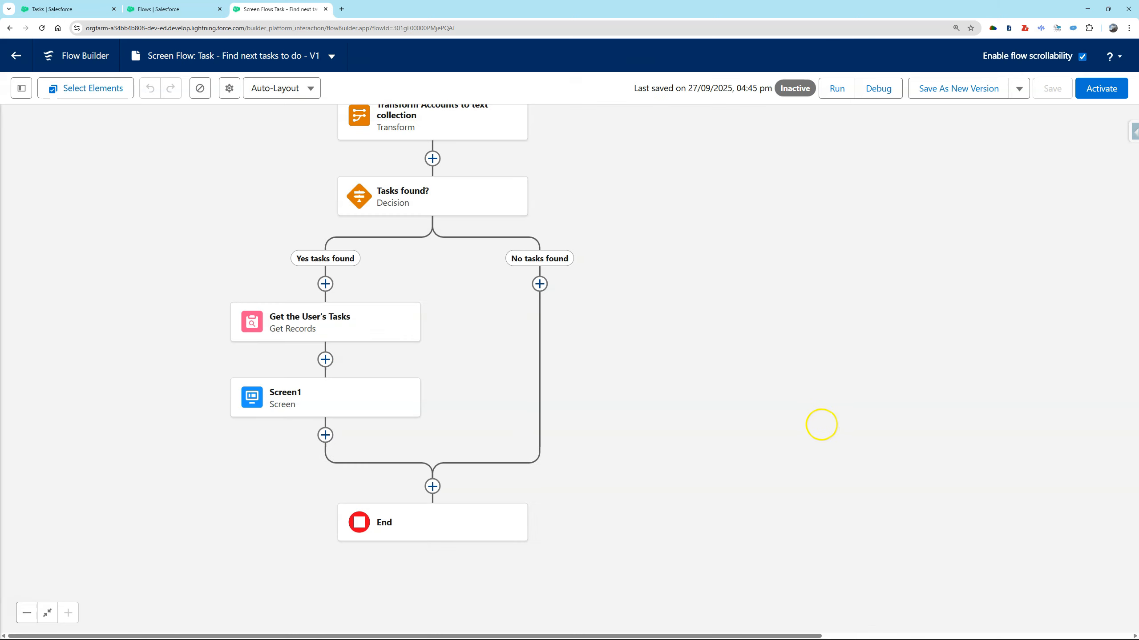
Debug the saved flow, and try the three task choices in the other flow's GET MY NEXT TASK debug screen, ending on Call.
click(879, 90)
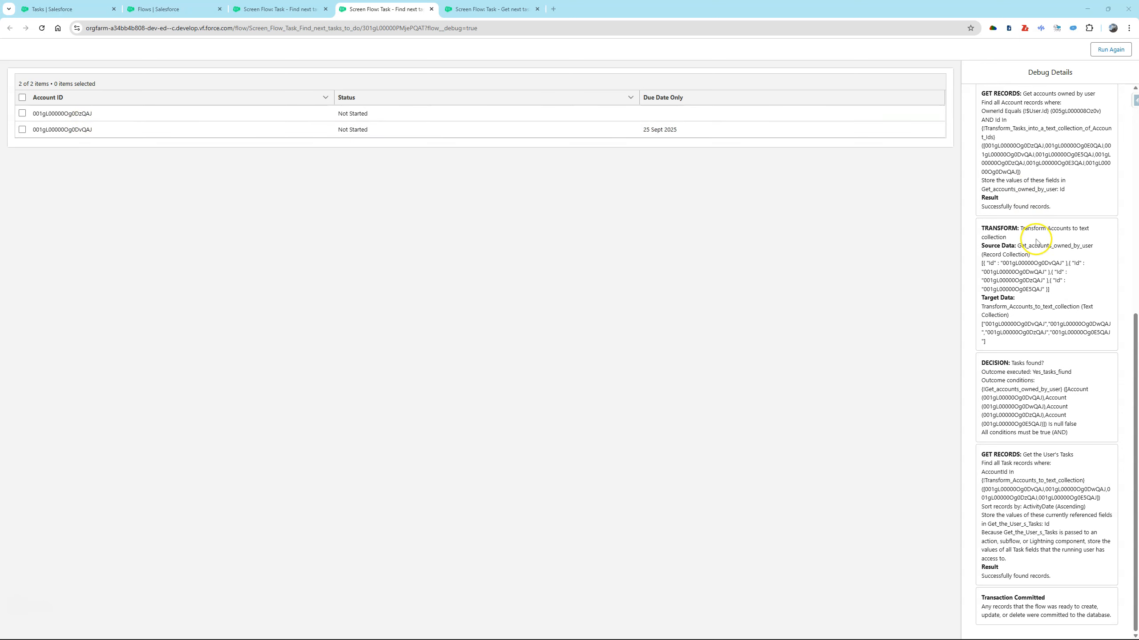
click(505, 10)
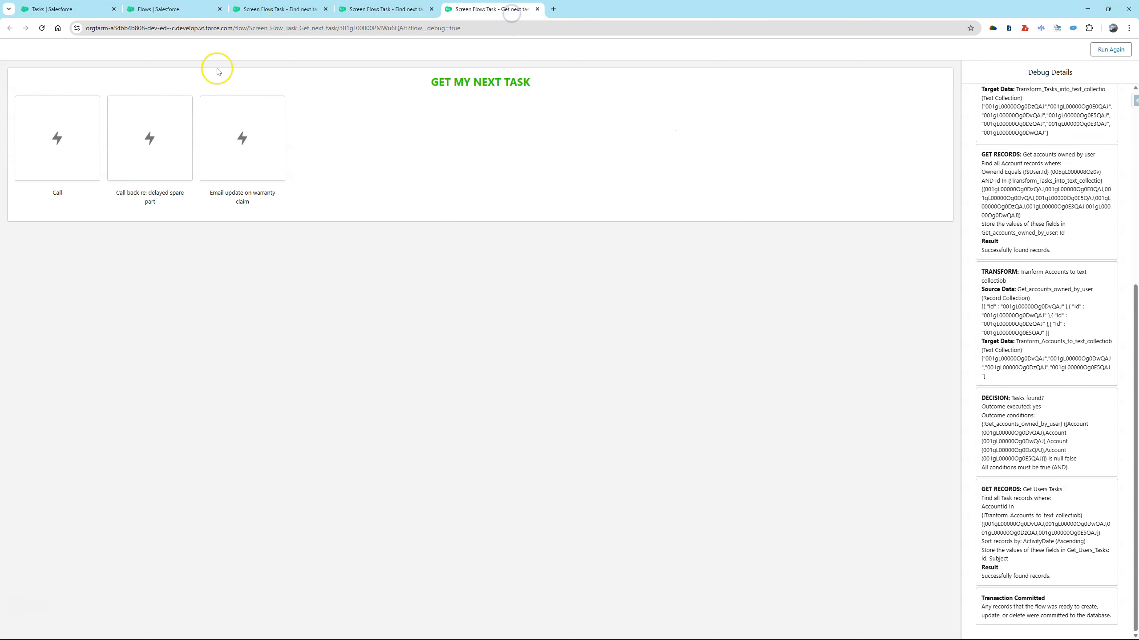
click(78, 118)
click(141, 128)
click(221, 137)
click(56, 137)
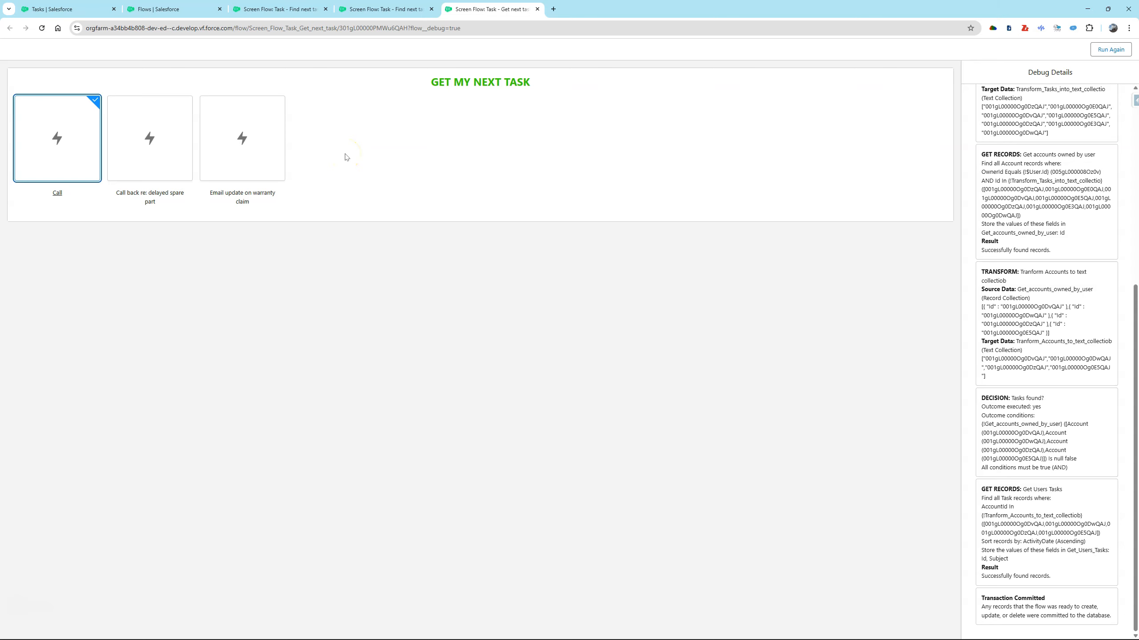
Return to the "Find next tasks to do" flow in the builder and review its elements from Get Tasks in the Queue onward.
click(299, 16)
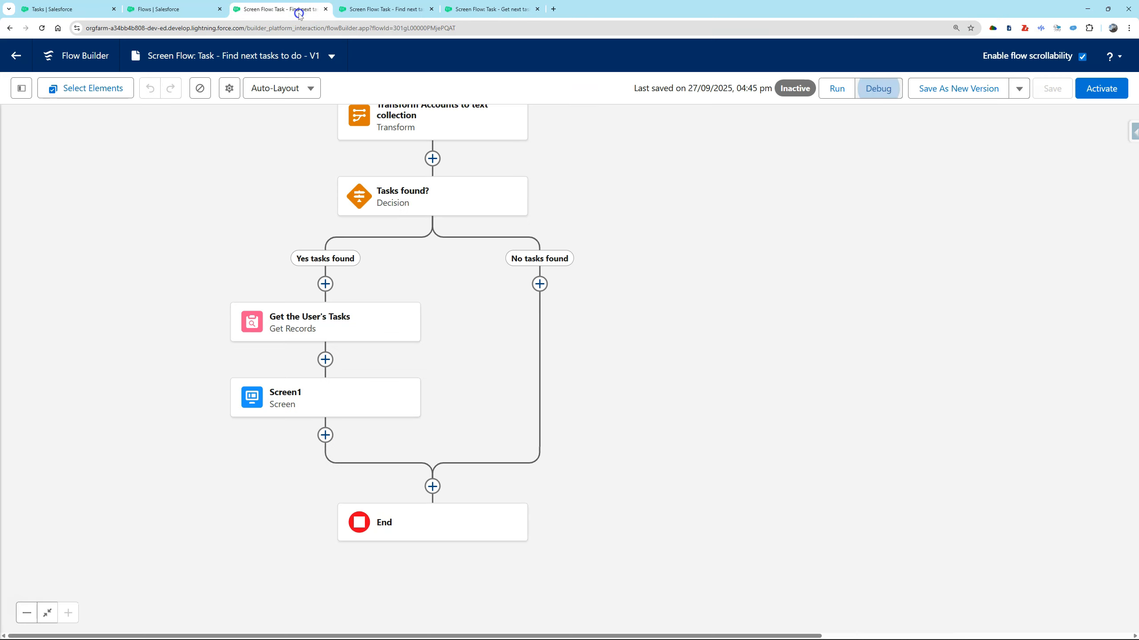
scroll(640, 387, up, 5)
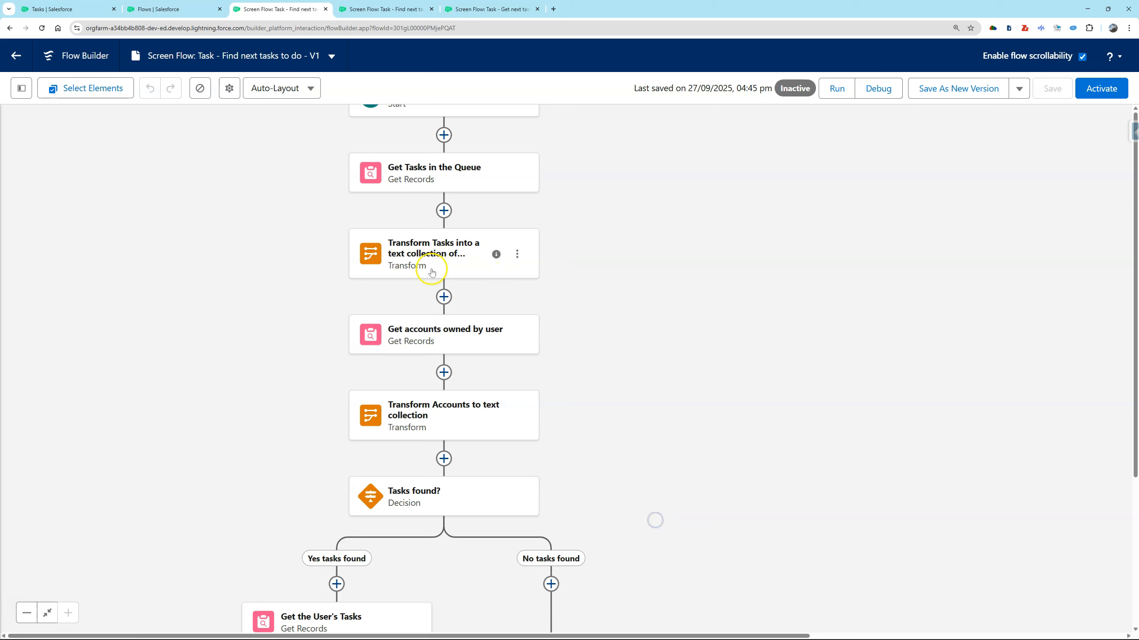